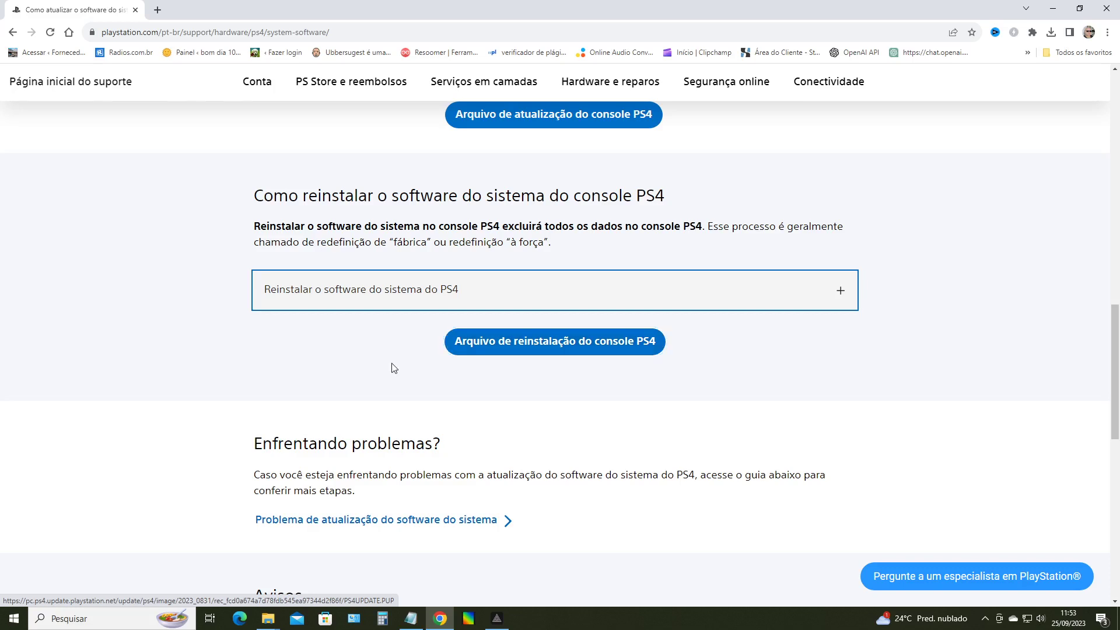
# Switch to File Explorer and quick-format the KINGSTON (L:) drive as FAT32, keeping the volume label KINGSTON.
pyautogui.moveTo(274, 621)
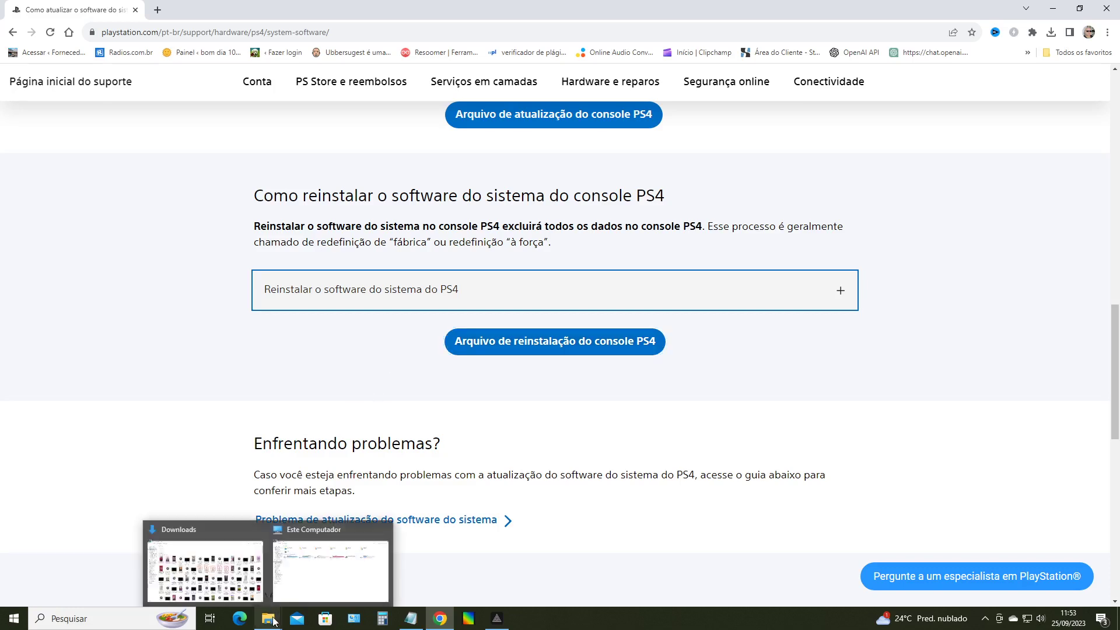
pyautogui.click(303, 575)
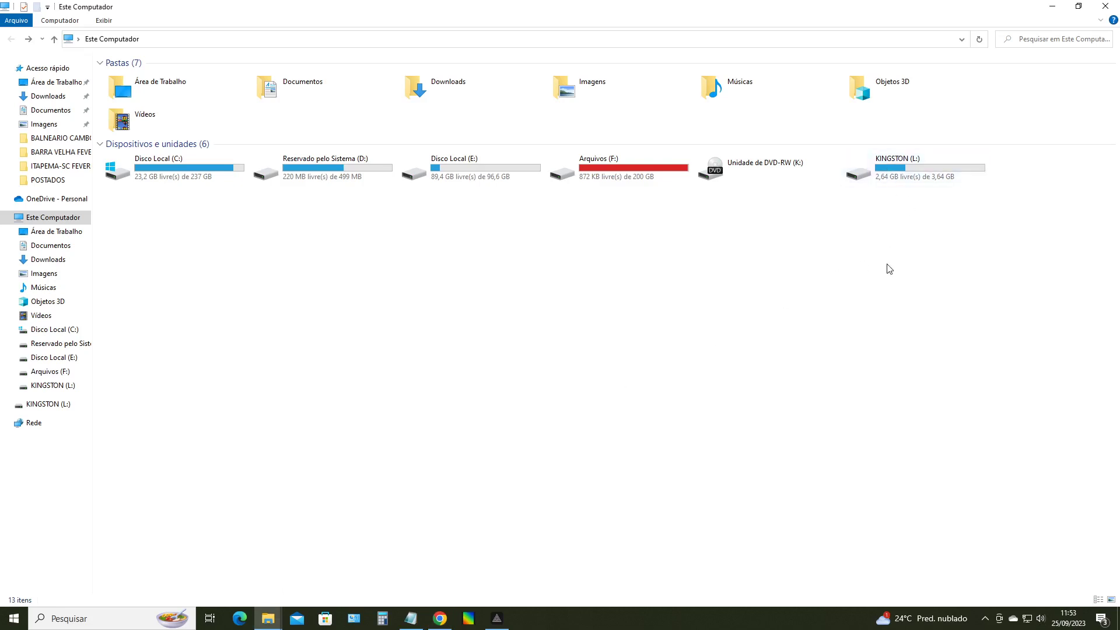
pyautogui.rightClick(895, 173)
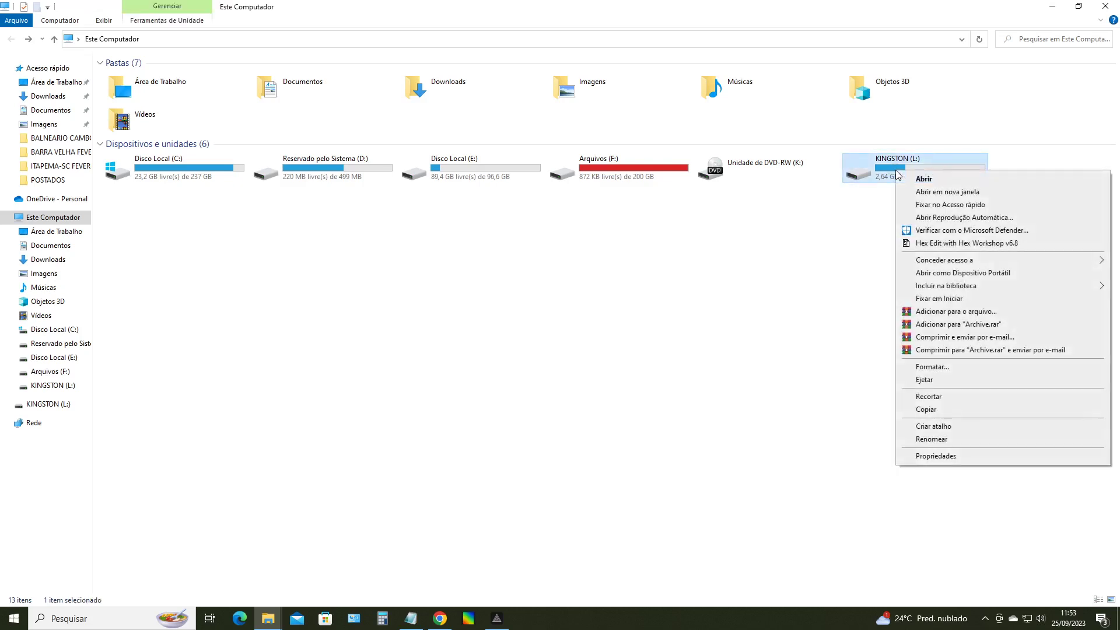
pyautogui.click(930, 368)
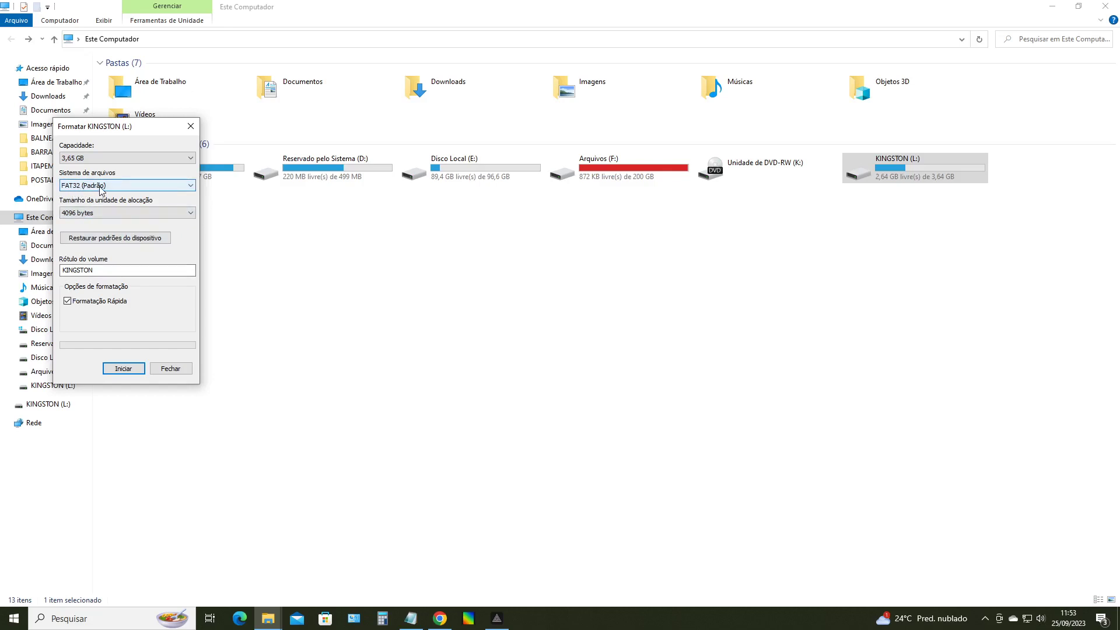
pyautogui.click(123, 369)
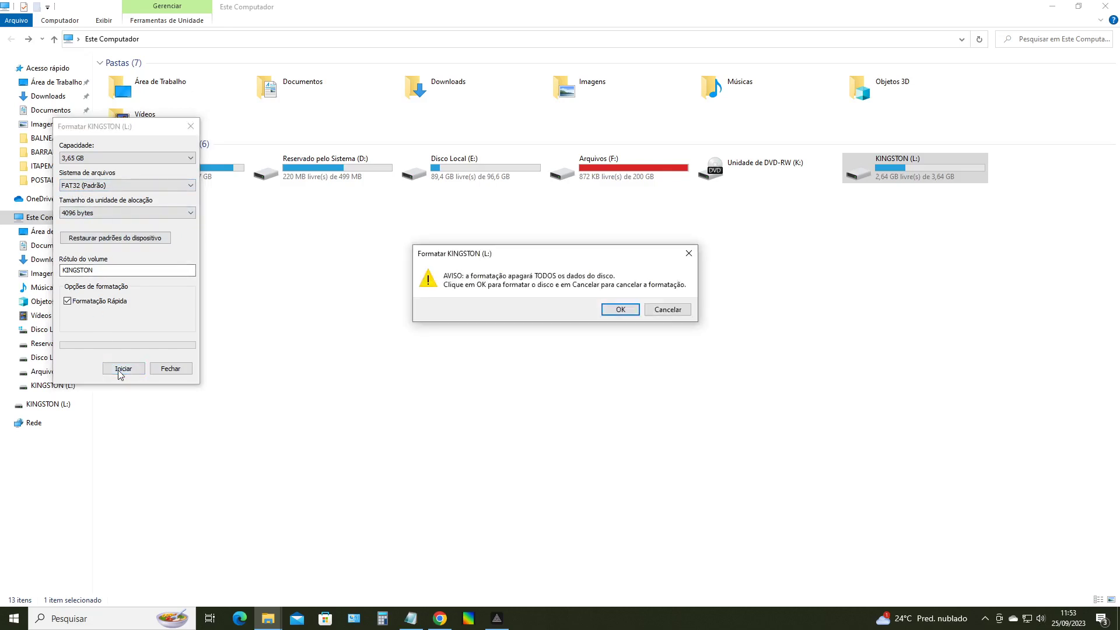
pyautogui.click(613, 310)
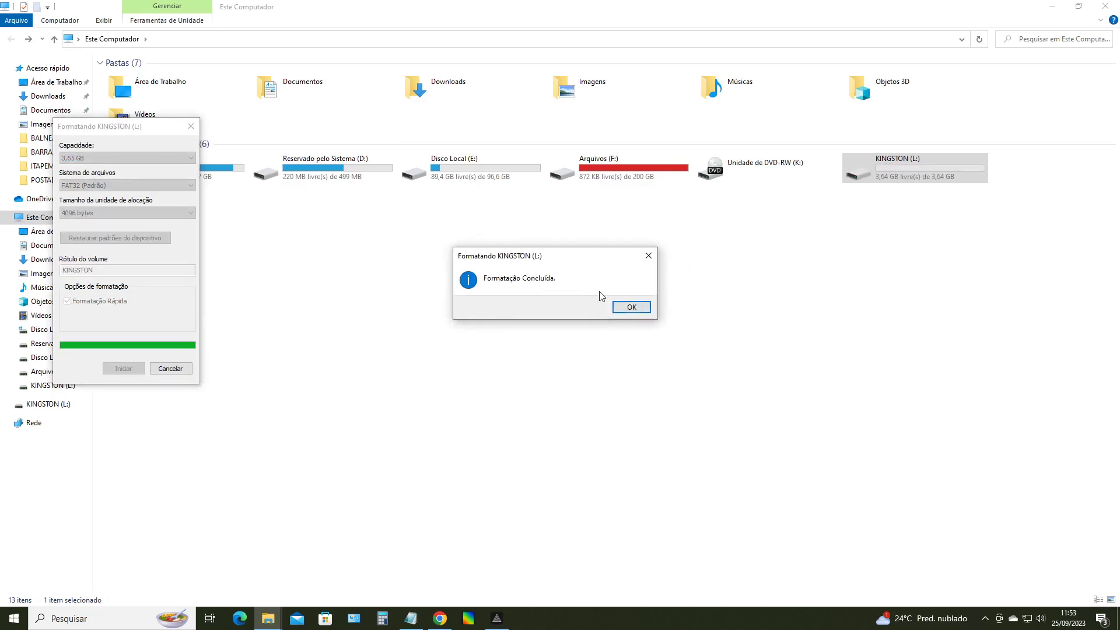
pyautogui.click(631, 306)
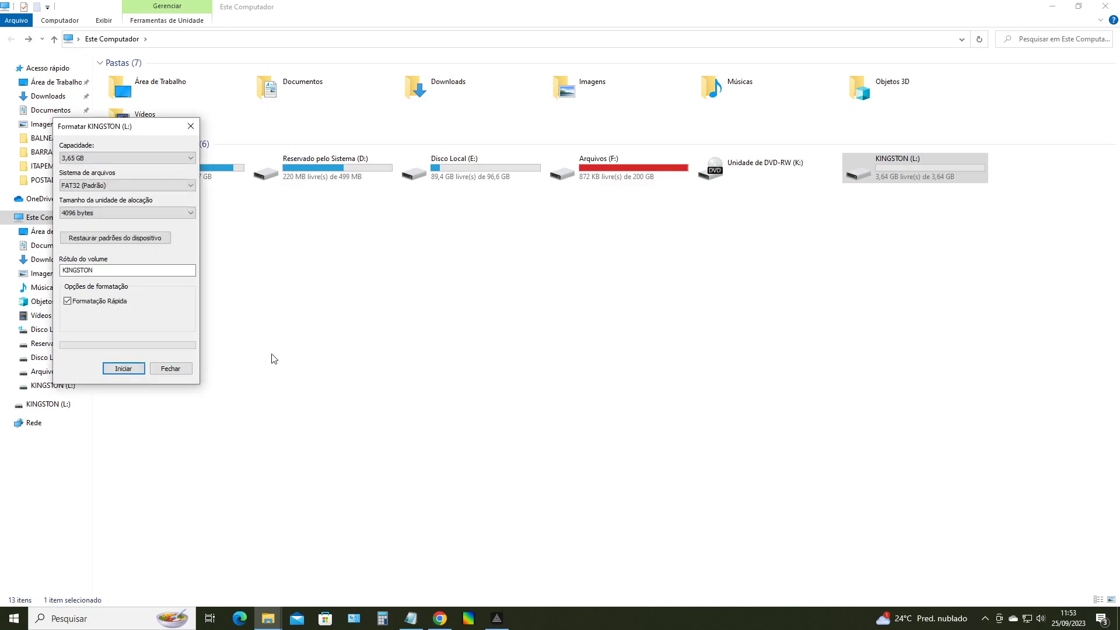
pyautogui.click(170, 368)
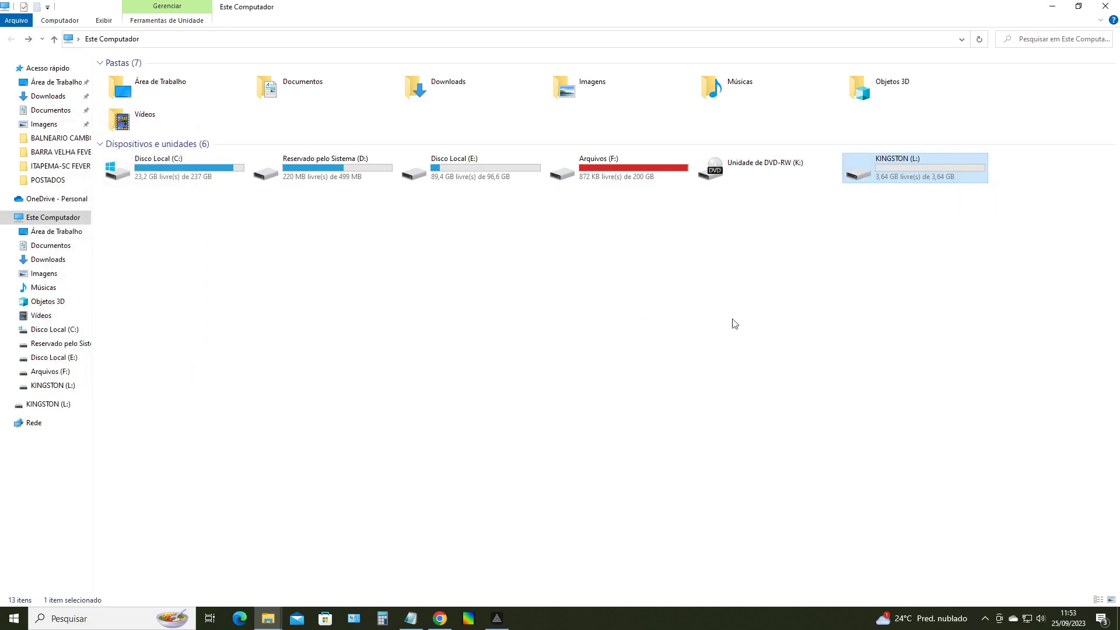
# Create a folder named PS4 in the root of the KINGSTON (L:) drive.
pyautogui.doubleClick(887, 171)
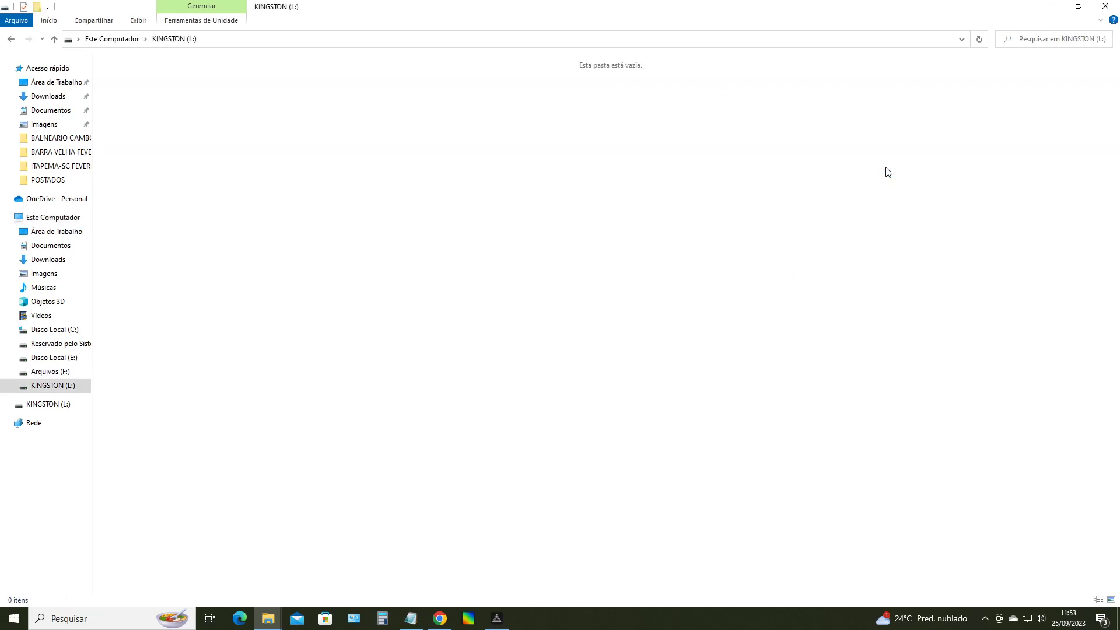
pyautogui.rightClick(358, 170)
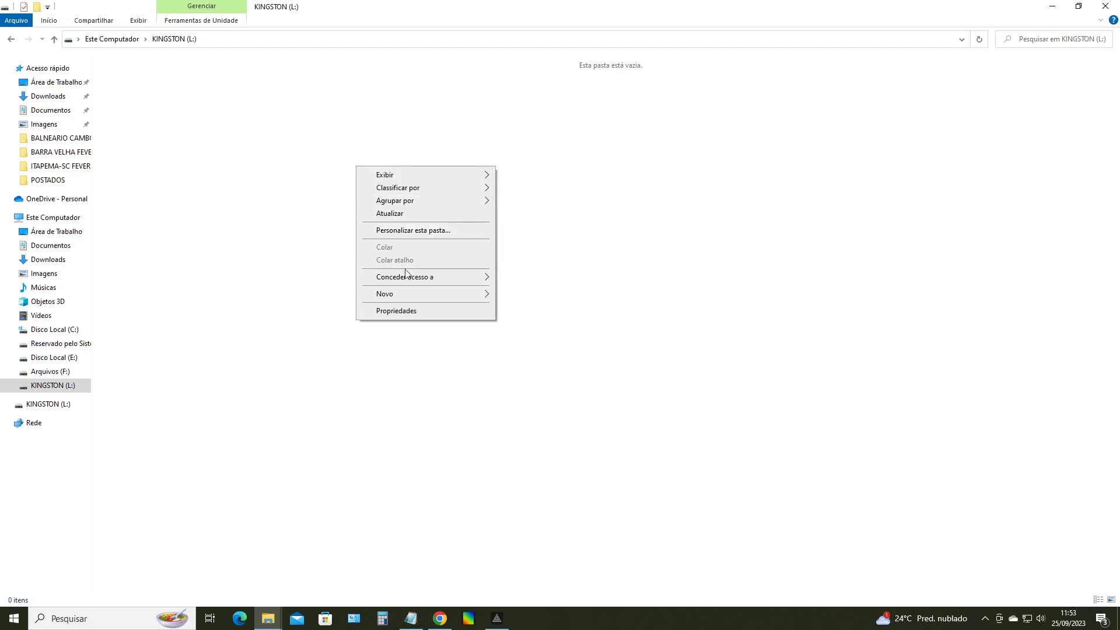
pyautogui.moveTo(404, 294)
pyautogui.click(517, 295)
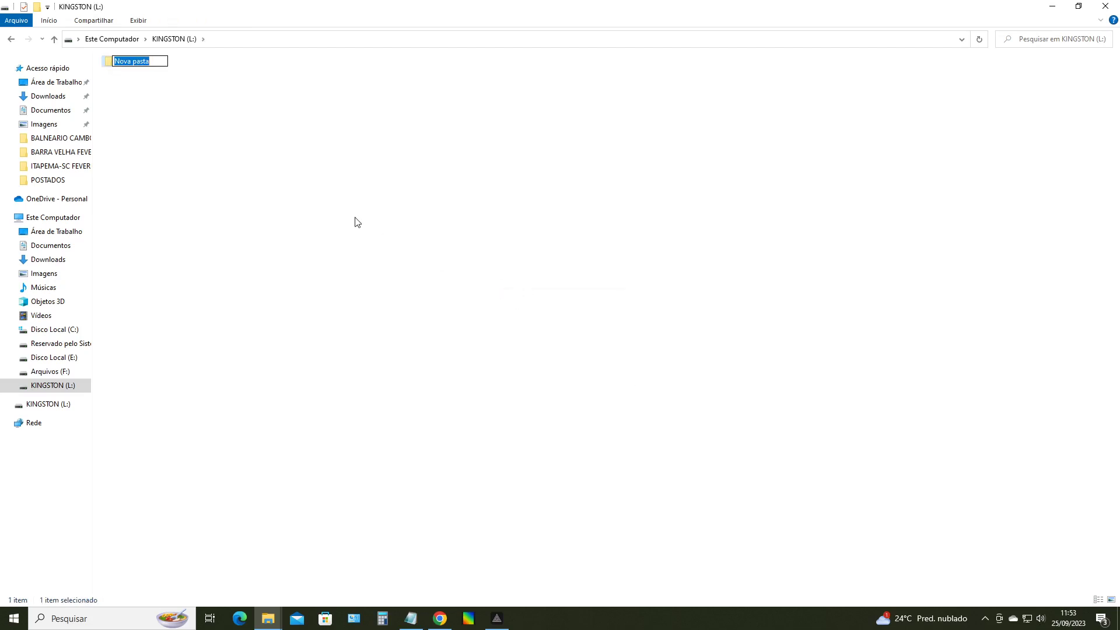
pyautogui.write('PS4')
pyautogui.press('Return')
# Create a subfolder named UPDATE inside the PS4 folder.
pyautogui.doubleClick(118, 63)
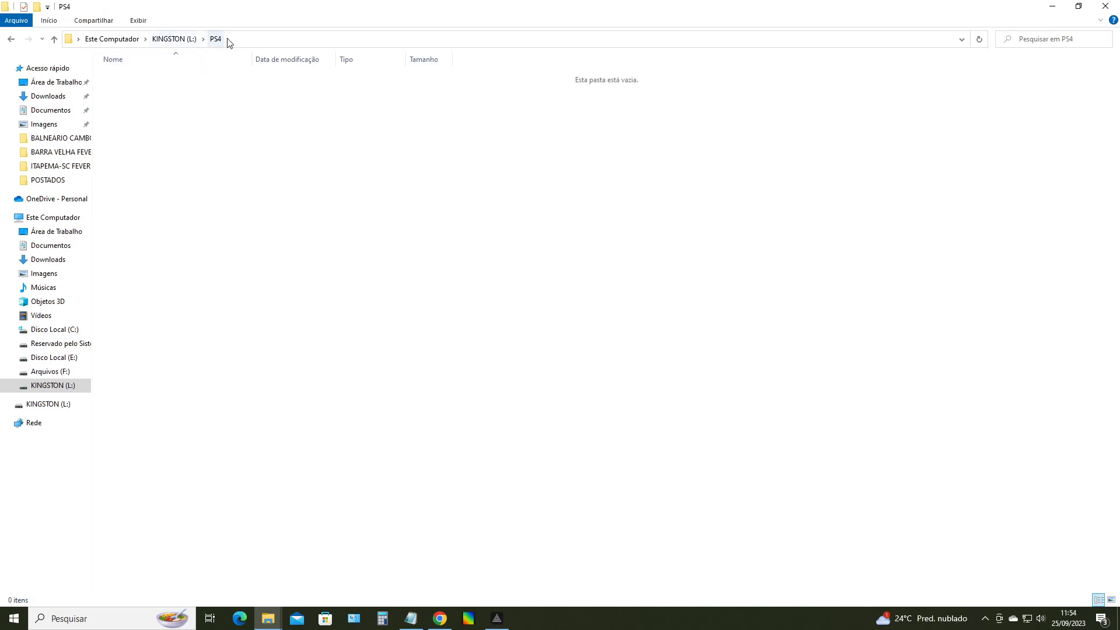
pyautogui.rightClick(228, 143)
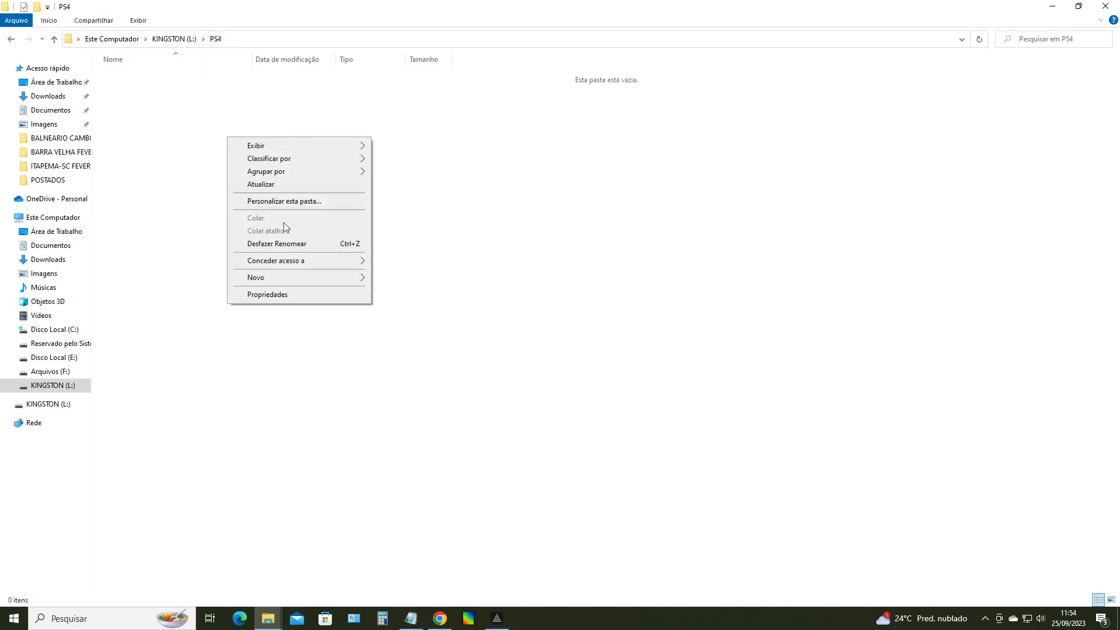
pyautogui.moveTo(314, 276)
pyautogui.click(402, 278)
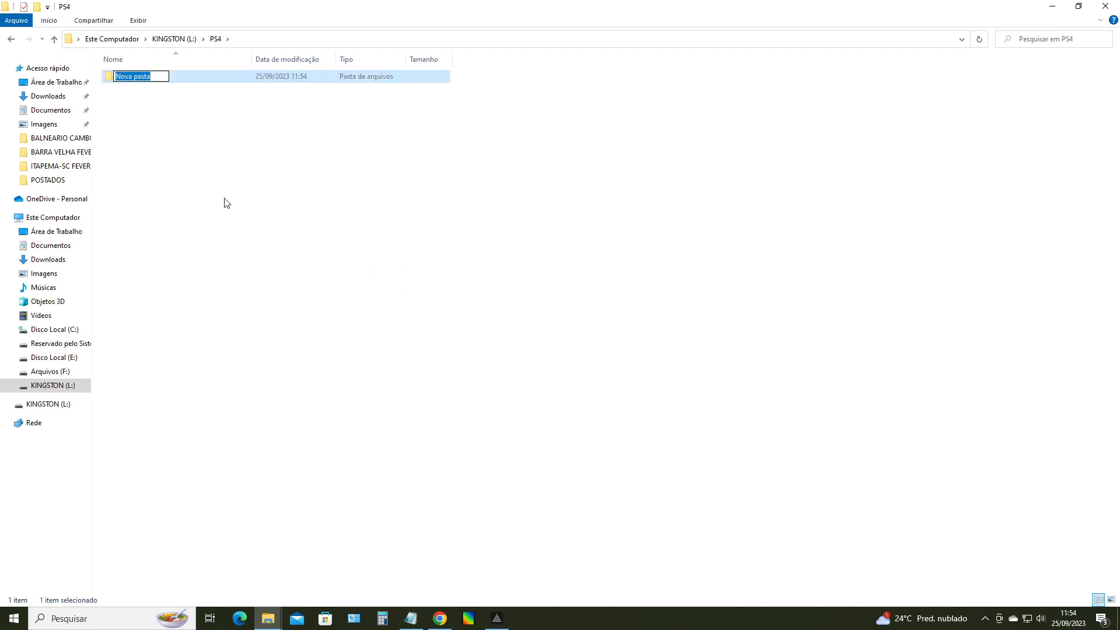
pyautogui.write('UPDATE')
pyautogui.click(226, 203)
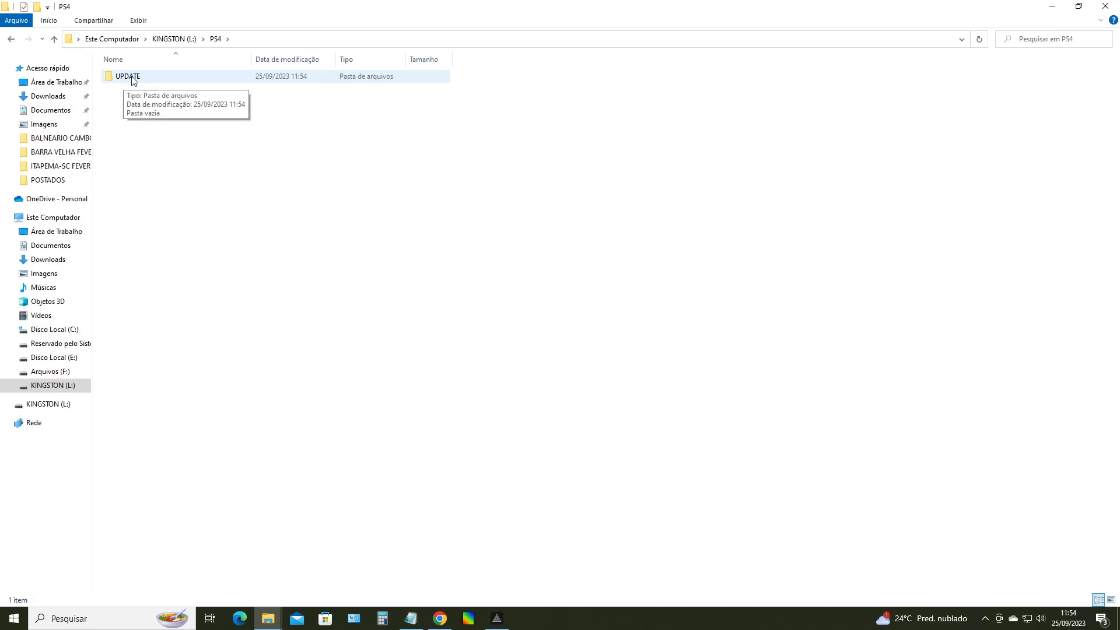
# Return to the root of the KINGSTON drive and go through the PS4 folder to open its UPDATE subfolder.
pyautogui.click(215, 41)
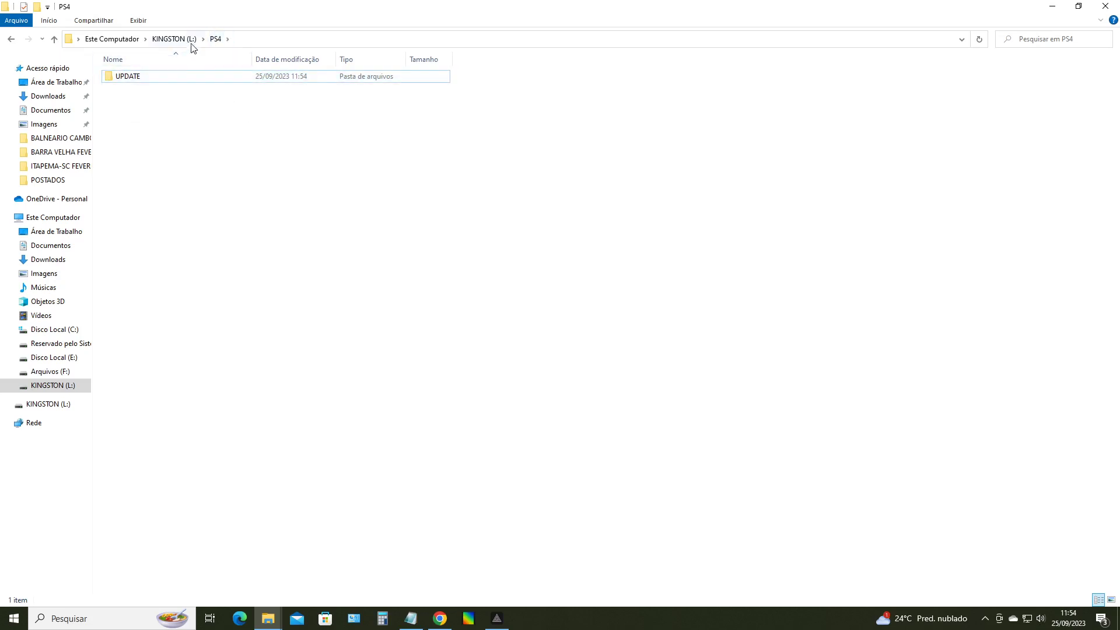
pyautogui.click(162, 39)
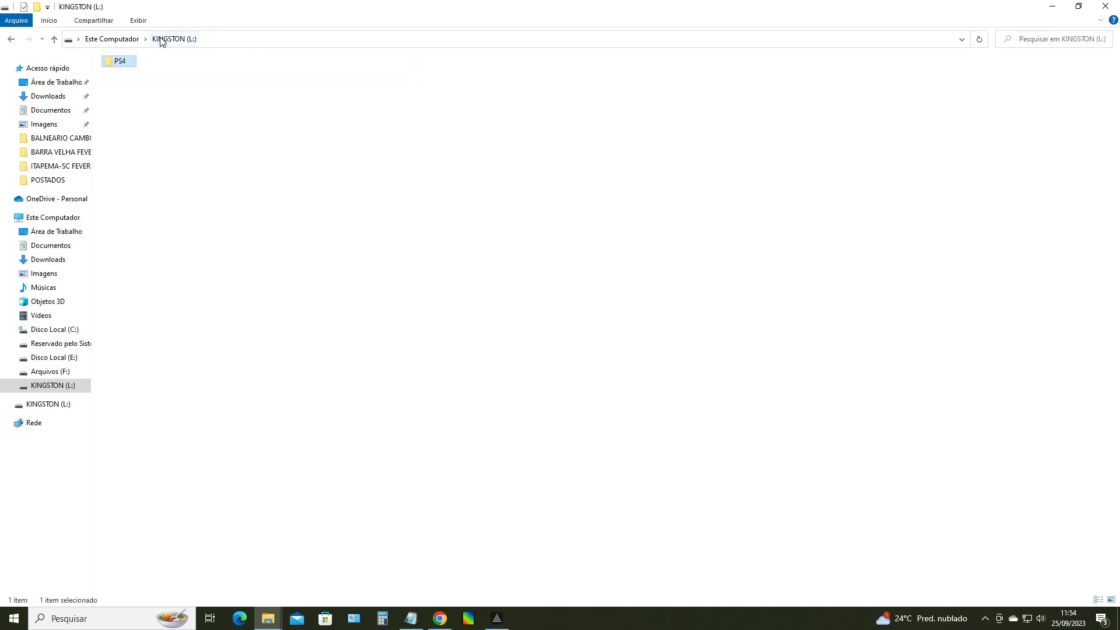
pyautogui.doubleClick(117, 63)
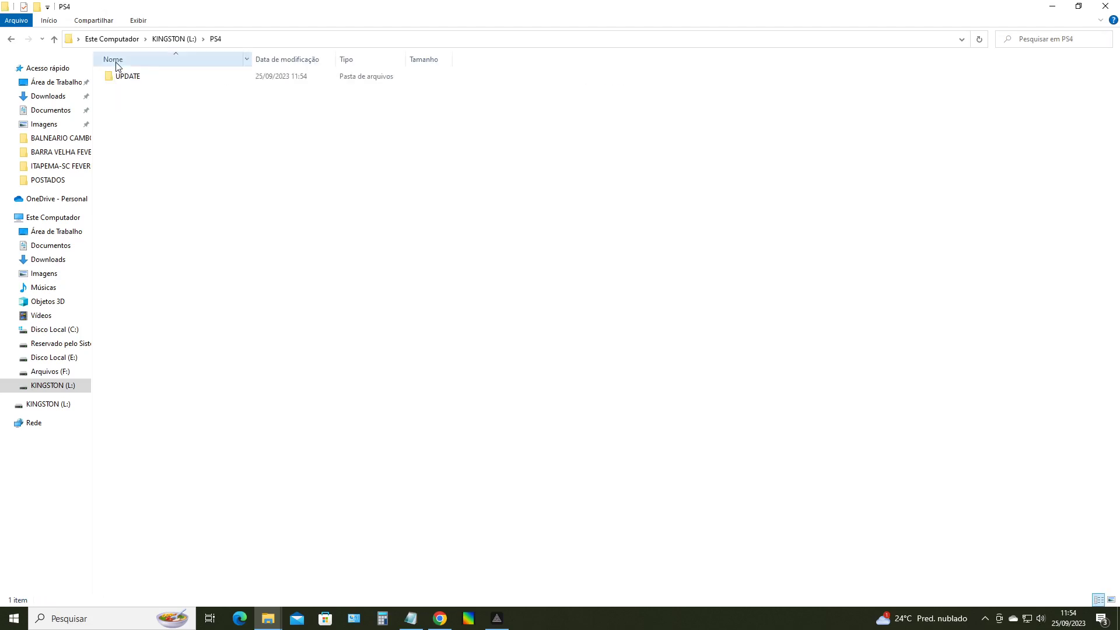
pyautogui.click(123, 82)
pyautogui.doubleClick(123, 81)
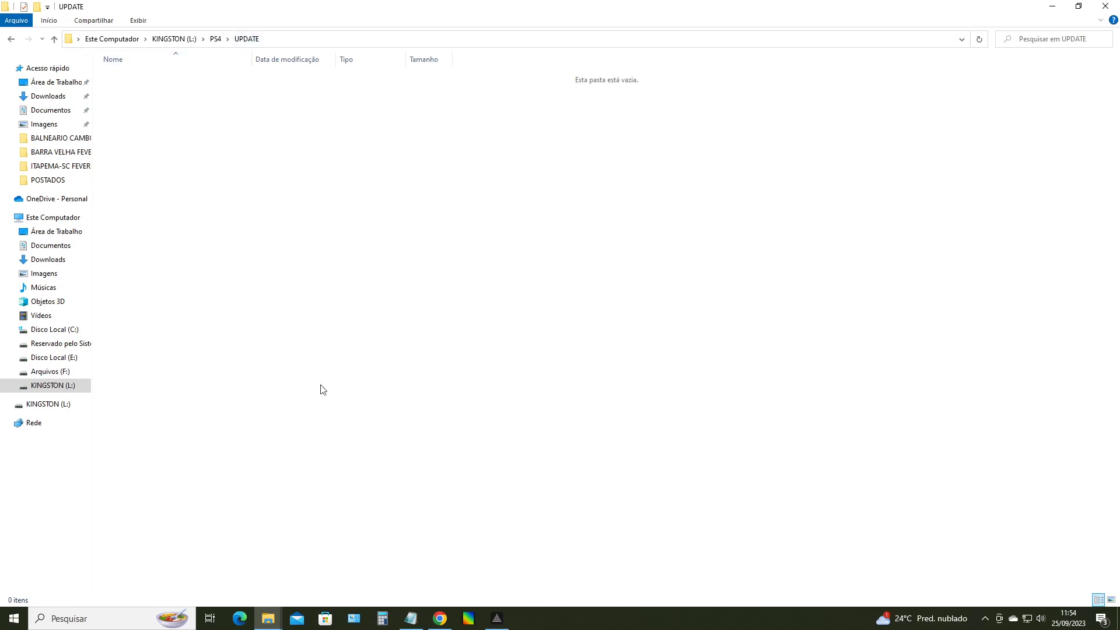
# Switch to Chrome, expand the PS4 system software reinstallation instructions, and review the required folder names, drive format and file name.
pyautogui.click(440, 619)
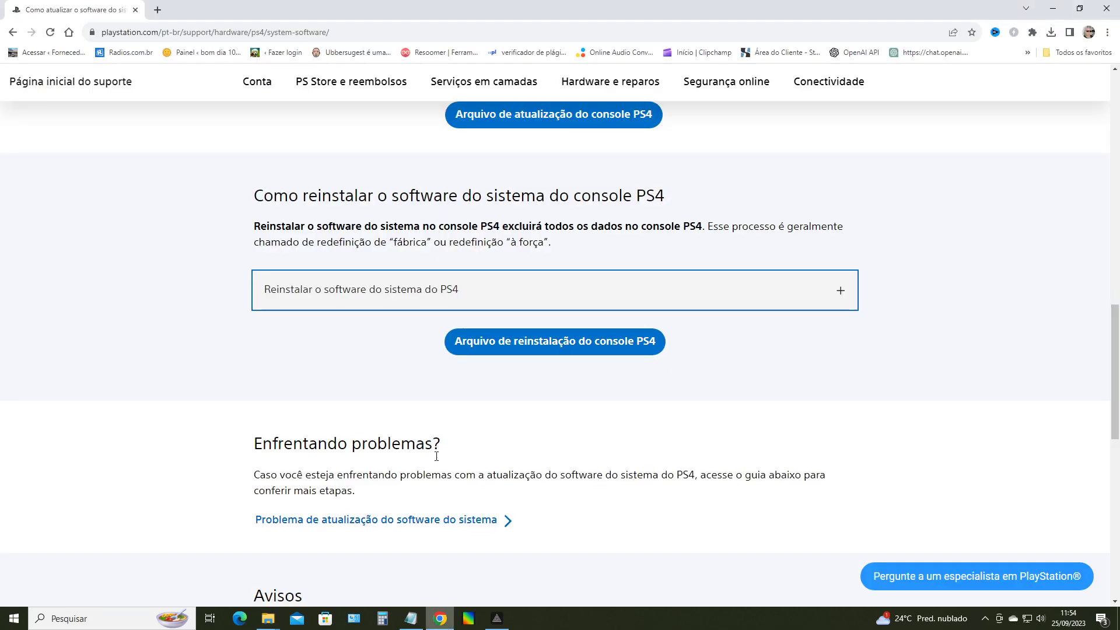
pyautogui.click(396, 297)
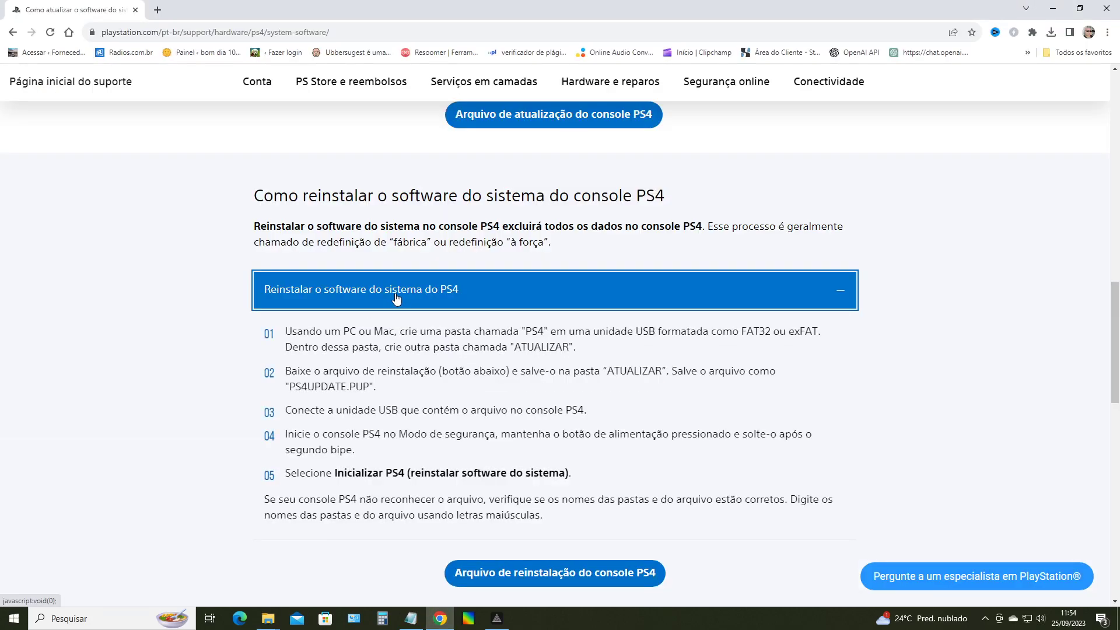
pyautogui.moveTo(514, 346); pyautogui.dragTo(568, 346)
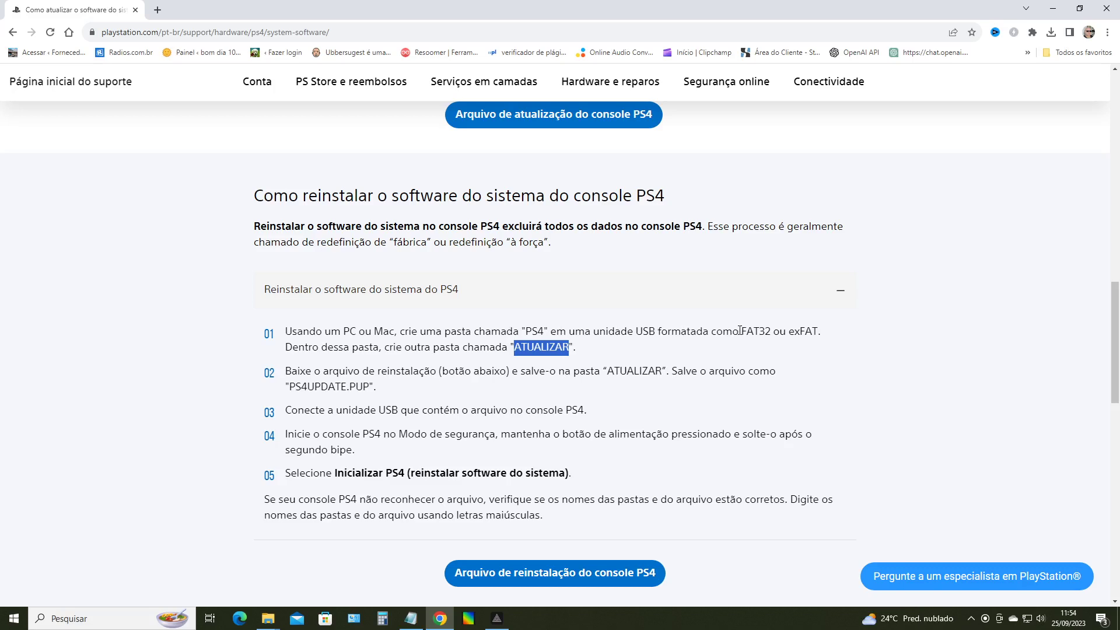
pyautogui.moveTo(740, 330); pyautogui.dragTo(818, 331)
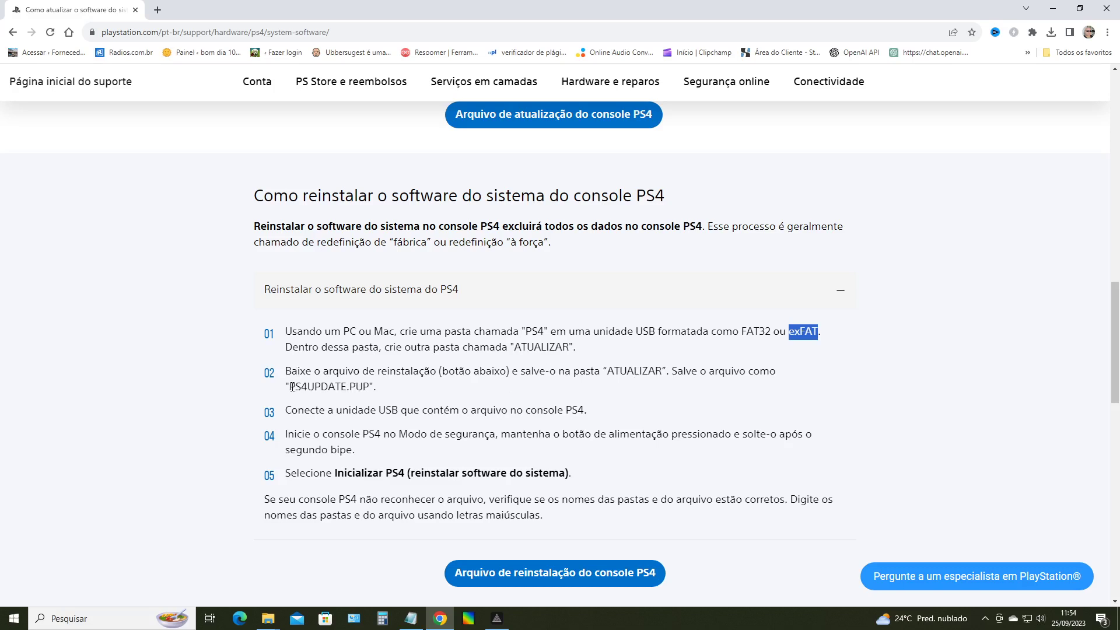
pyautogui.moveTo(290, 387); pyautogui.dragTo(370, 386)
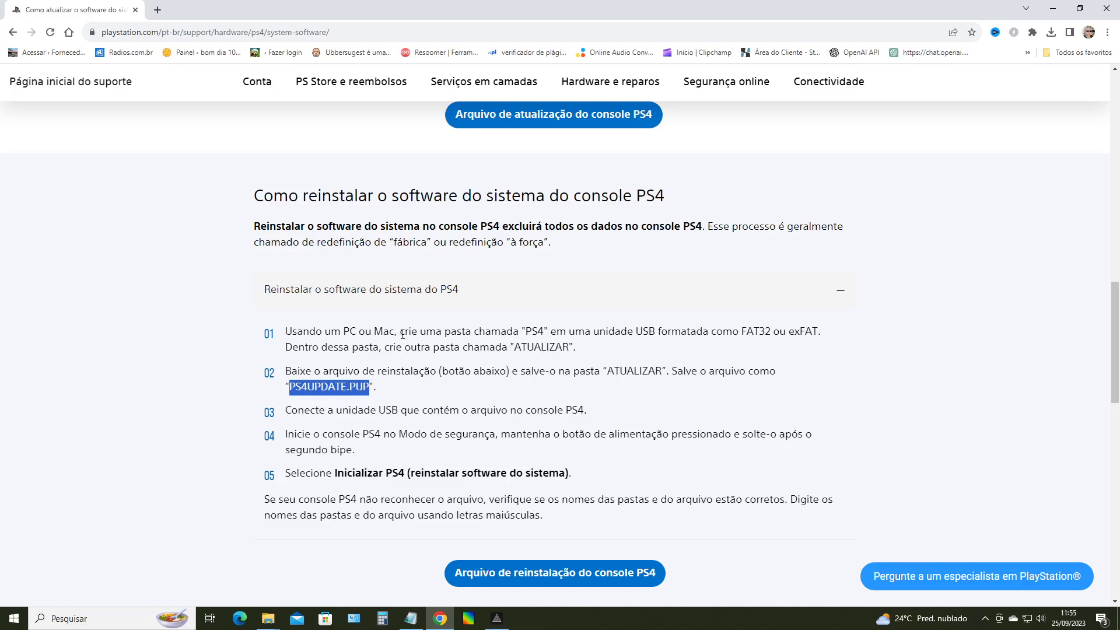
pyautogui.moveTo(525, 332); pyautogui.dragTo(570, 347)
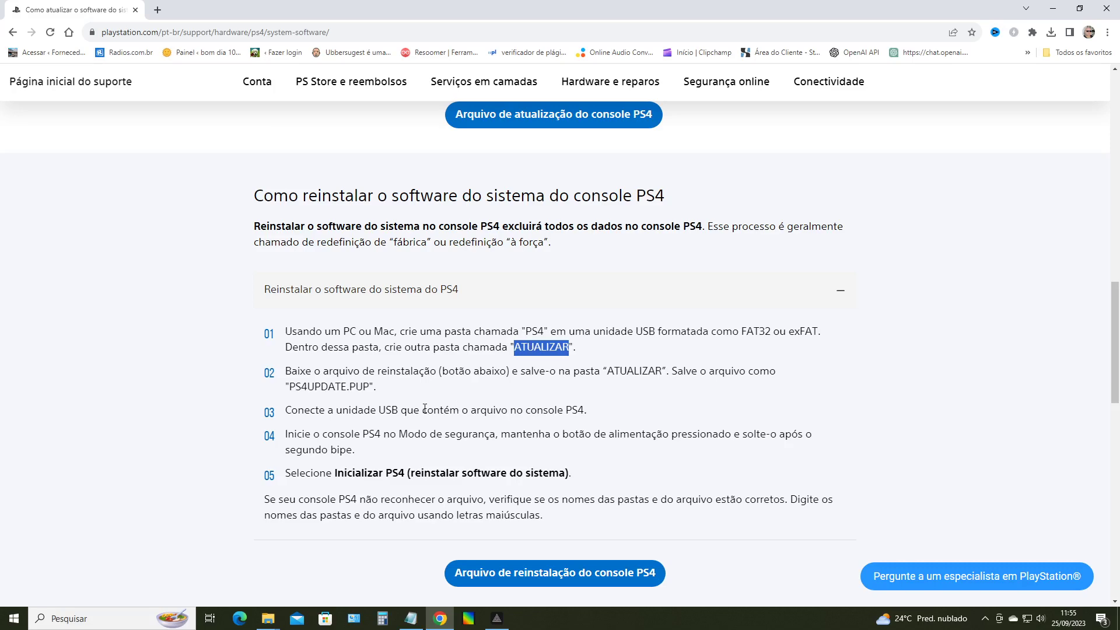
# Switch to File Explorer and copy PS4UPDATE.PUP from Downloads into the UPDATE folder on the KINGSTON drive.
pyautogui.moveTo(272, 620)
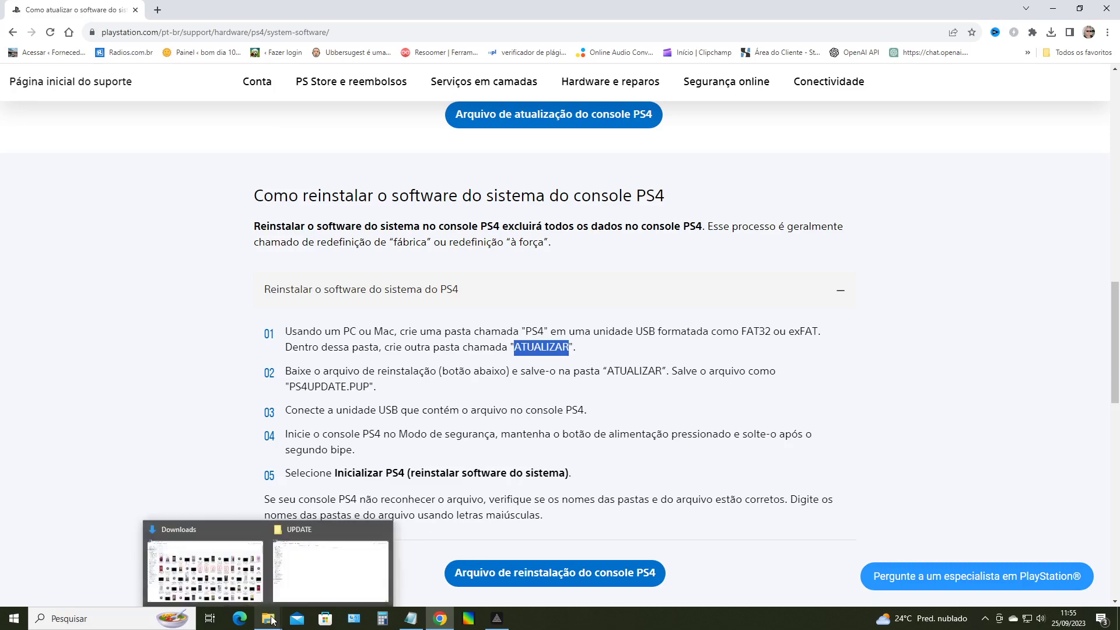
pyautogui.click(229, 568)
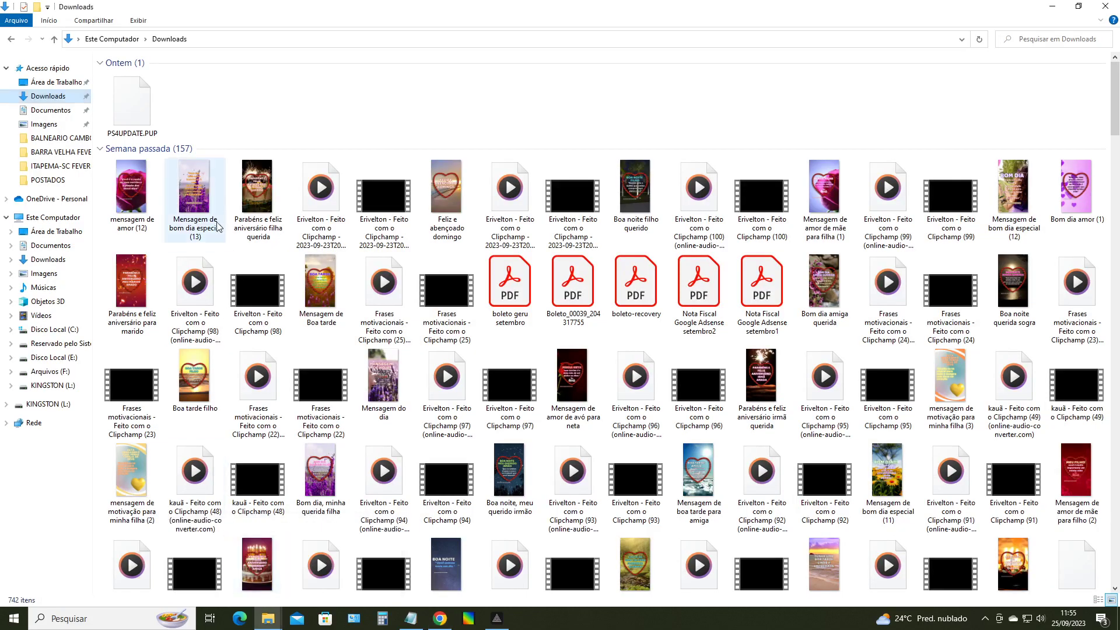
pyautogui.moveTo(156, 138)
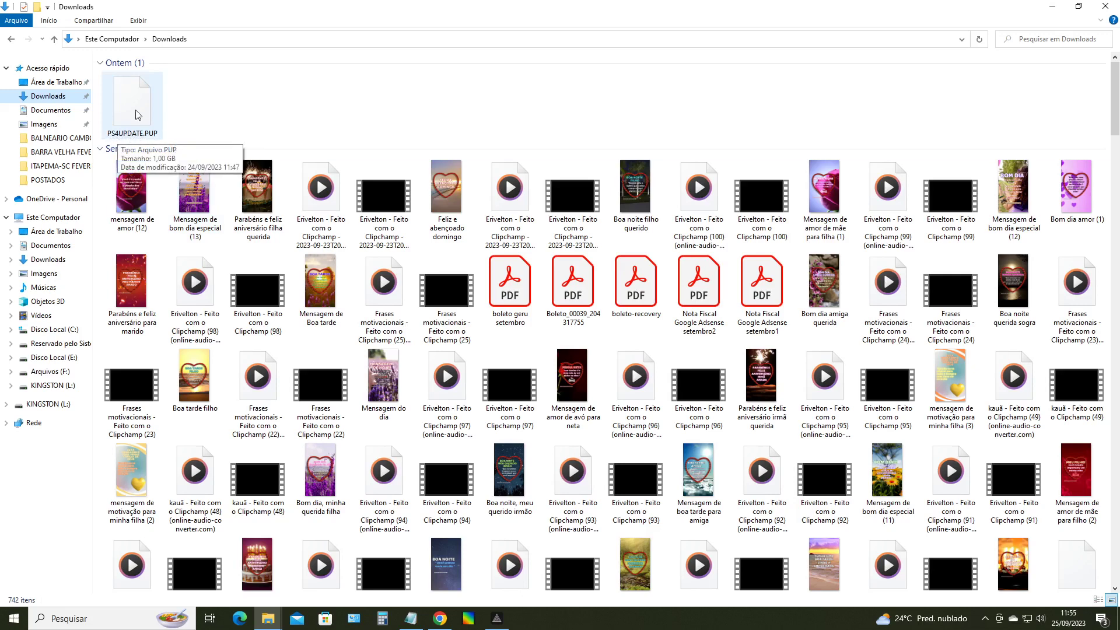
pyautogui.moveTo(136, 108); pyautogui.dragTo(298, 173)
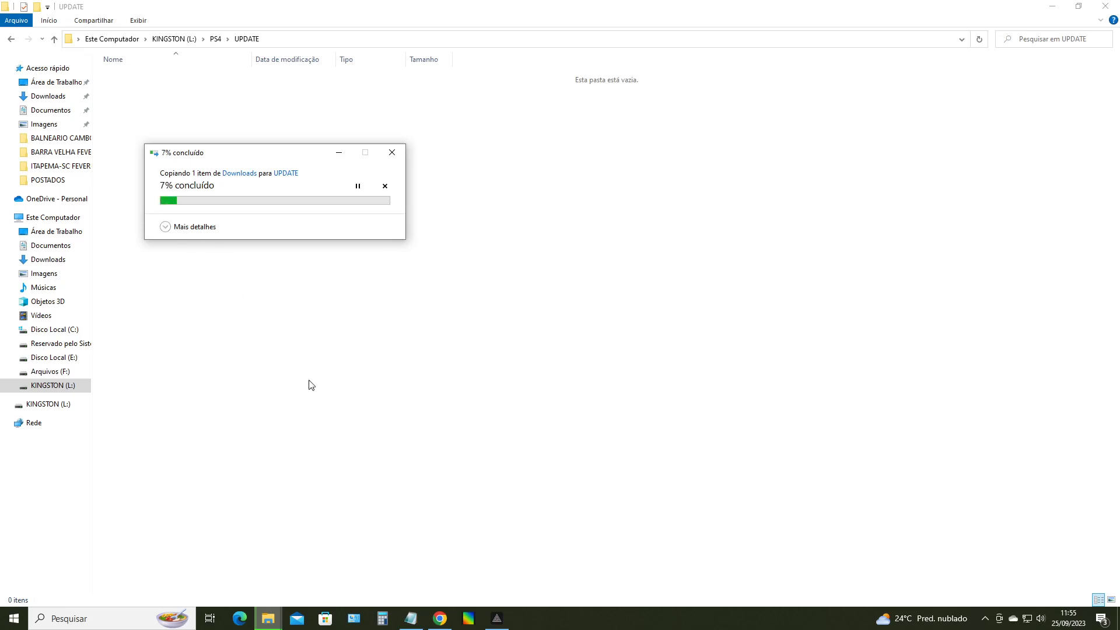
# Switch to Chrome and read the instructions on connecting the USB drive, reinstalling the system software and checking folder and file names.
pyautogui.click(437, 619)
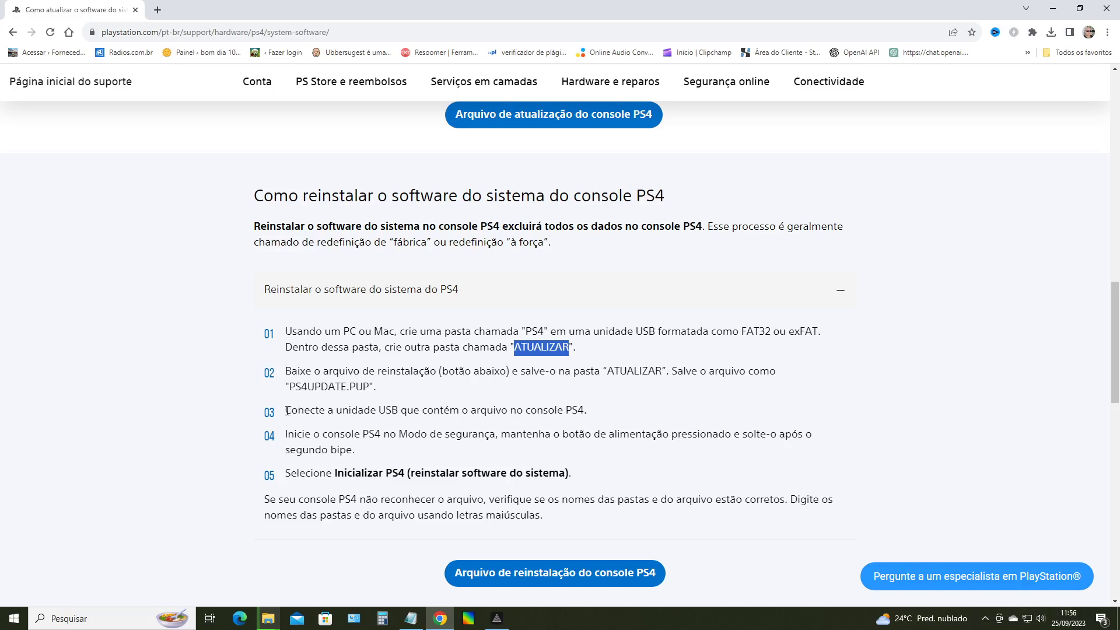
pyautogui.moveTo(286, 411); pyautogui.dragTo(585, 411)
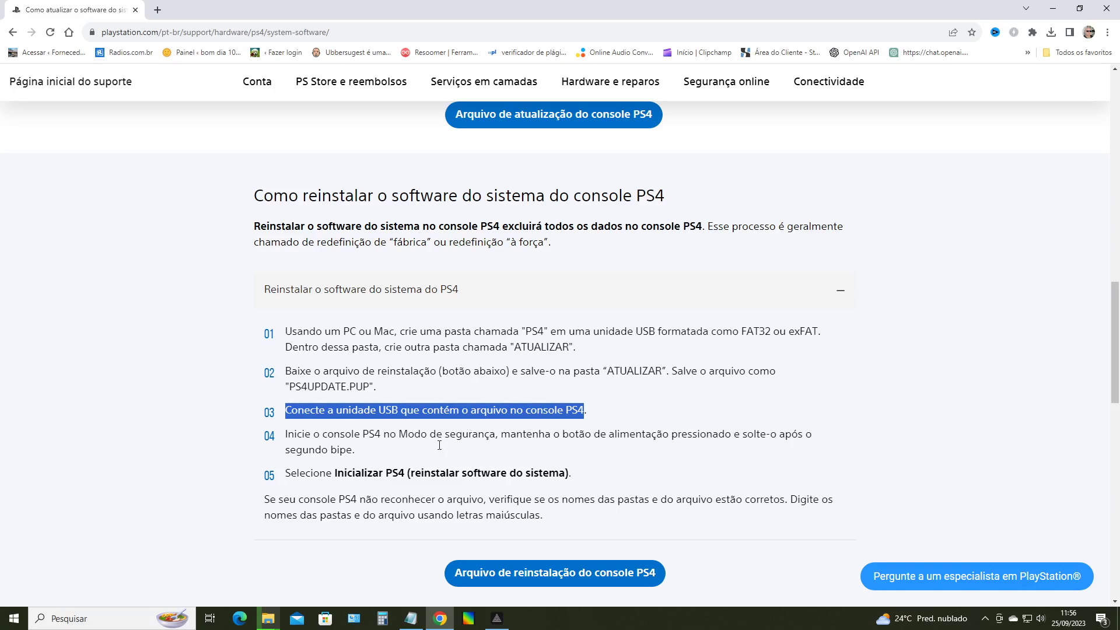
pyautogui.moveTo(287, 473); pyautogui.dragTo(578, 474)
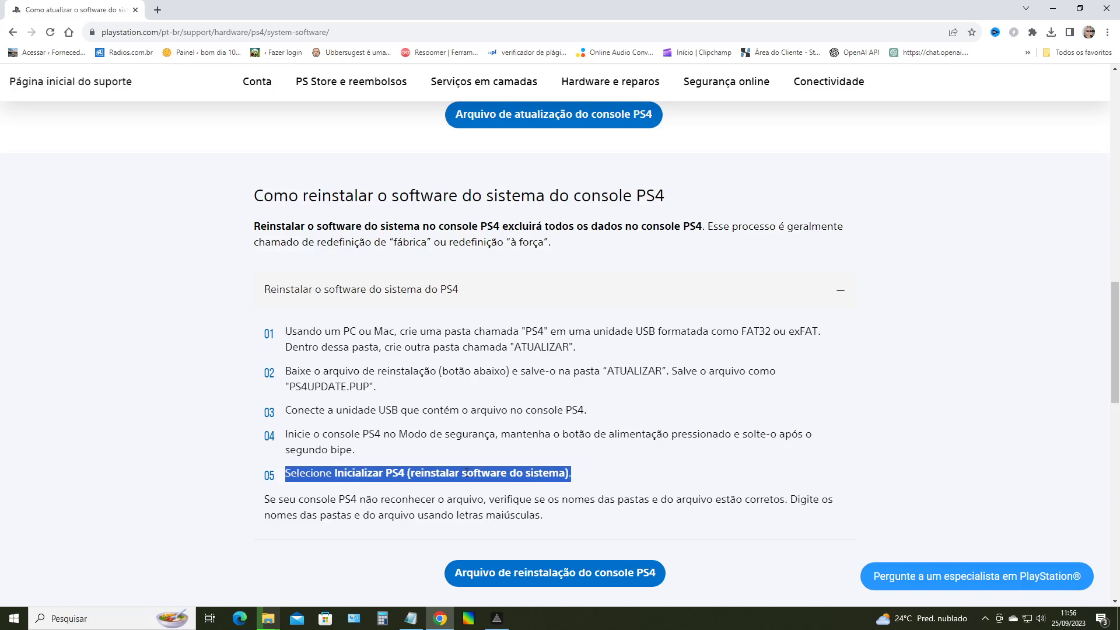
pyautogui.click(411, 475)
pyautogui.moveTo(411, 474); pyautogui.dragTo(565, 471)
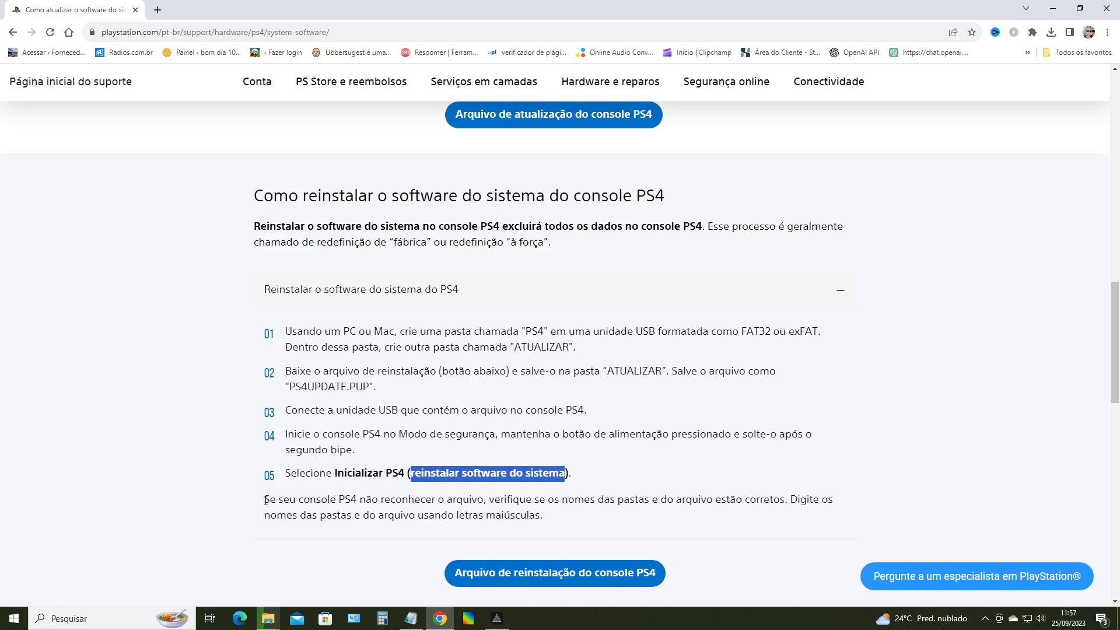
pyautogui.moveTo(265, 500); pyautogui.dragTo(781, 500)
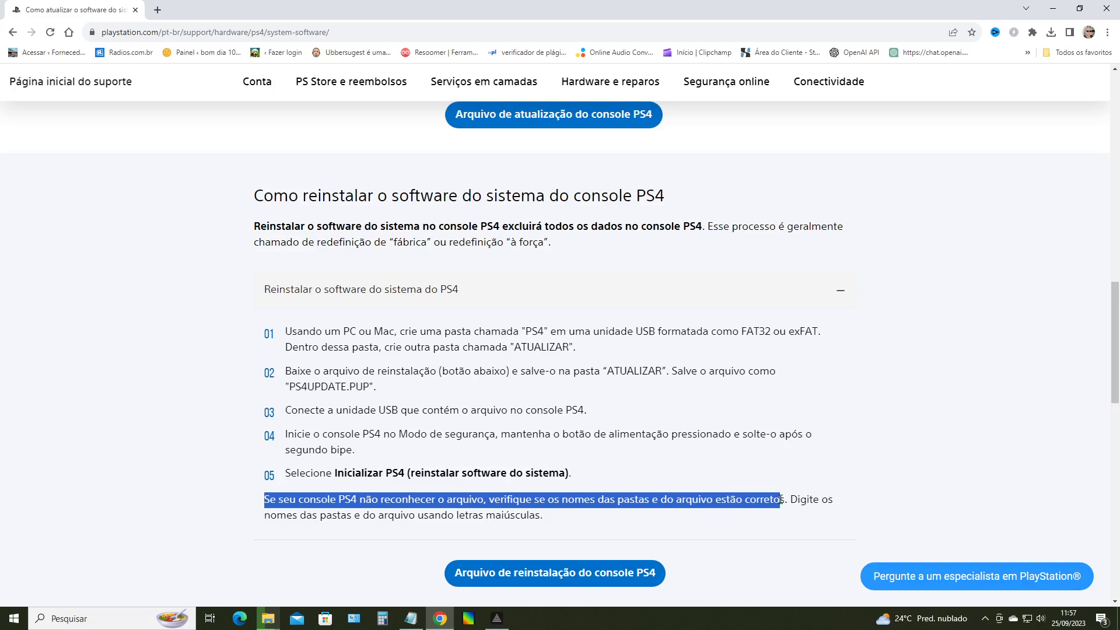
pyautogui.click(570, 500)
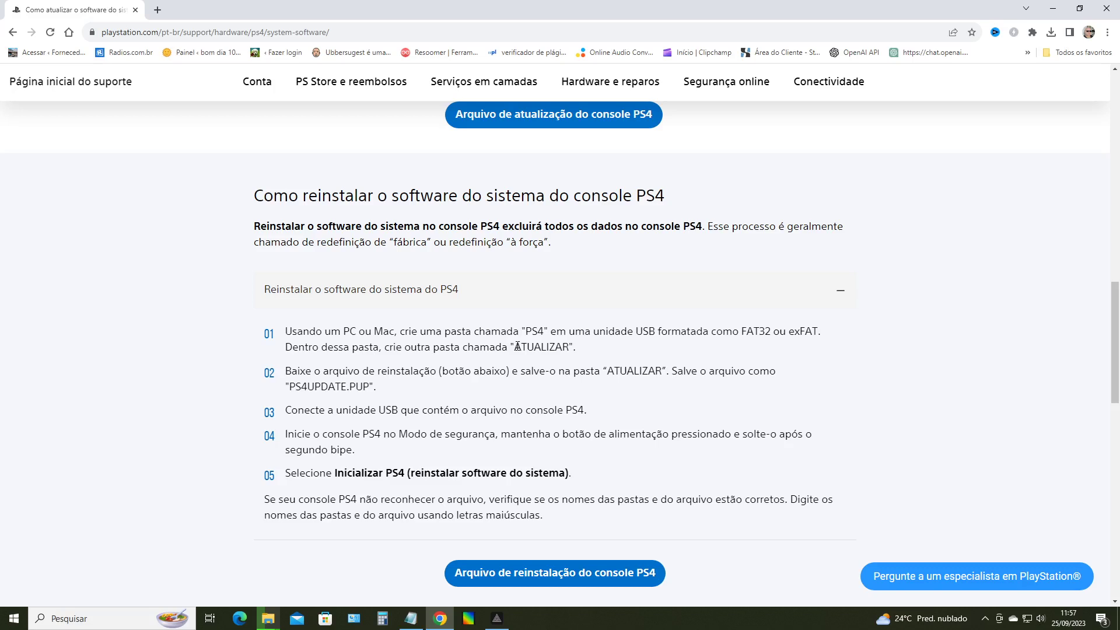
# Examine the inner folder name "ATUALIZAR" required in the first reinstallation instruction.
pyautogui.moveTo(516, 346); pyautogui.dragTo(566, 346)
pyautogui.click(519, 347)
pyautogui.moveTo(515, 348); pyautogui.dragTo(570, 347)
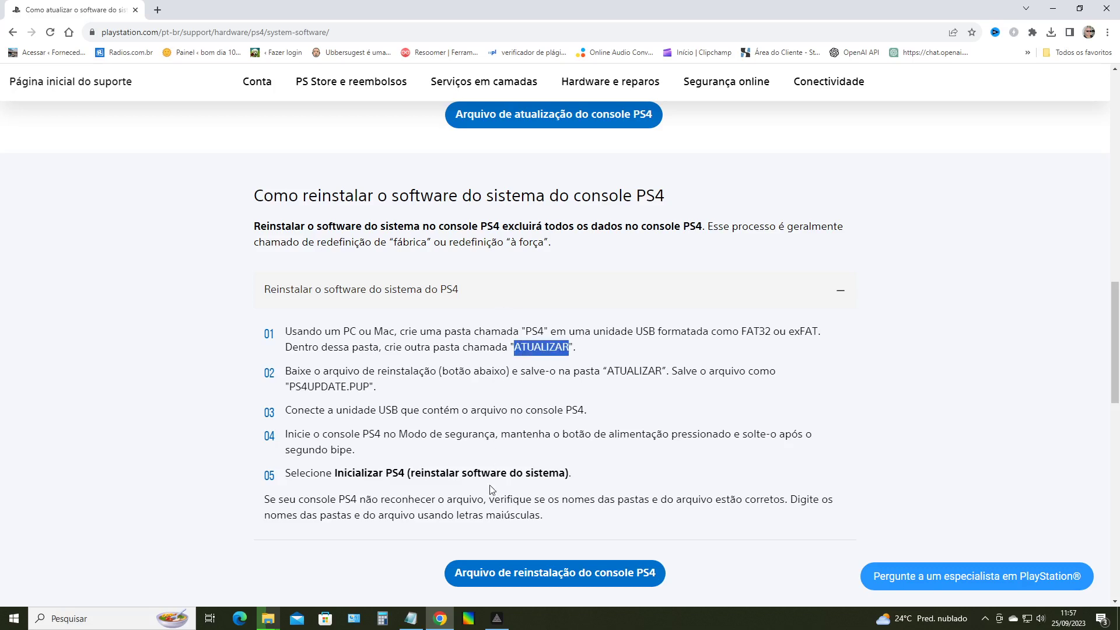
pyautogui.click(524, 348)
pyautogui.moveTo(517, 347); pyautogui.dragTo(570, 346)
pyautogui.click(473, 409)
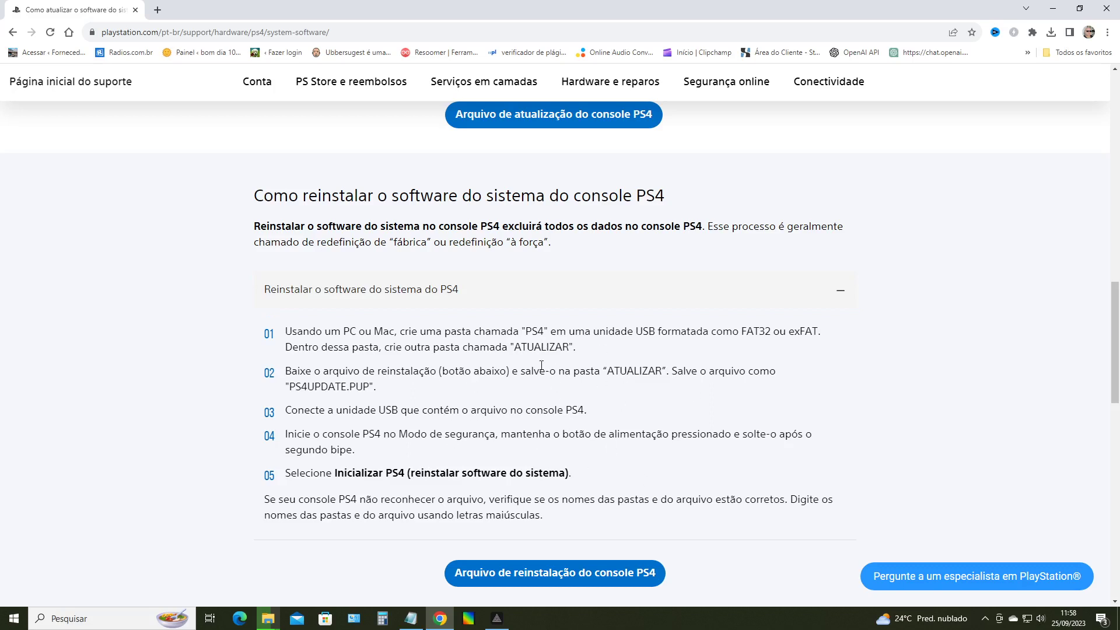
pyautogui.moveTo(514, 348); pyautogui.dragTo(569, 346)
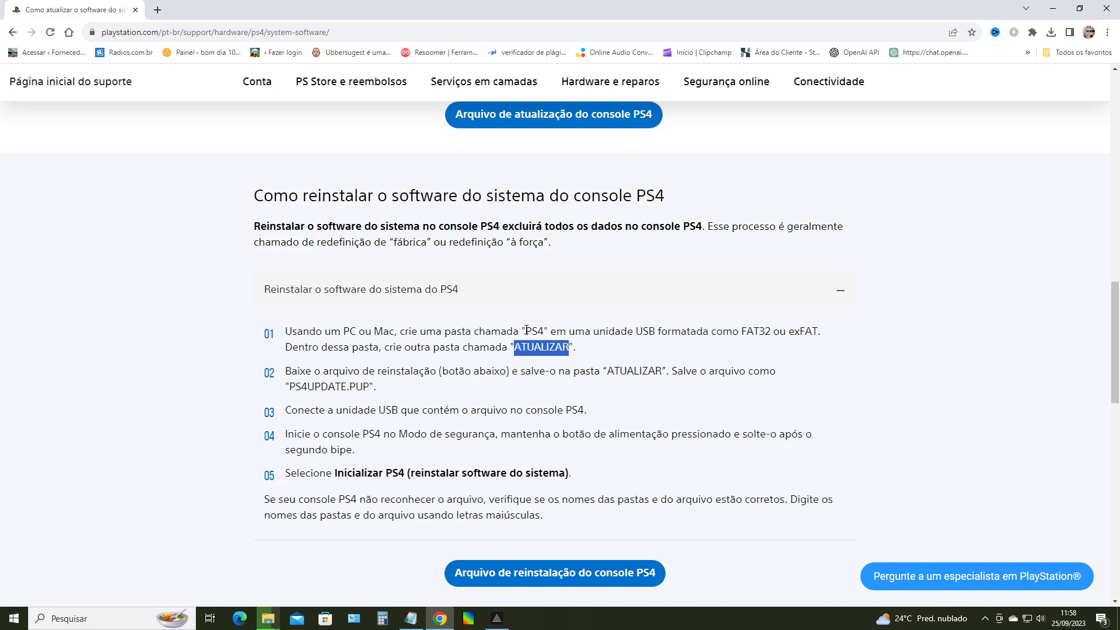
# Review the "PS4" folder name and the FAT32 drive format given in the first reinstallation instruction.
pyautogui.moveTo(526, 331); pyautogui.dragTo(545, 332)
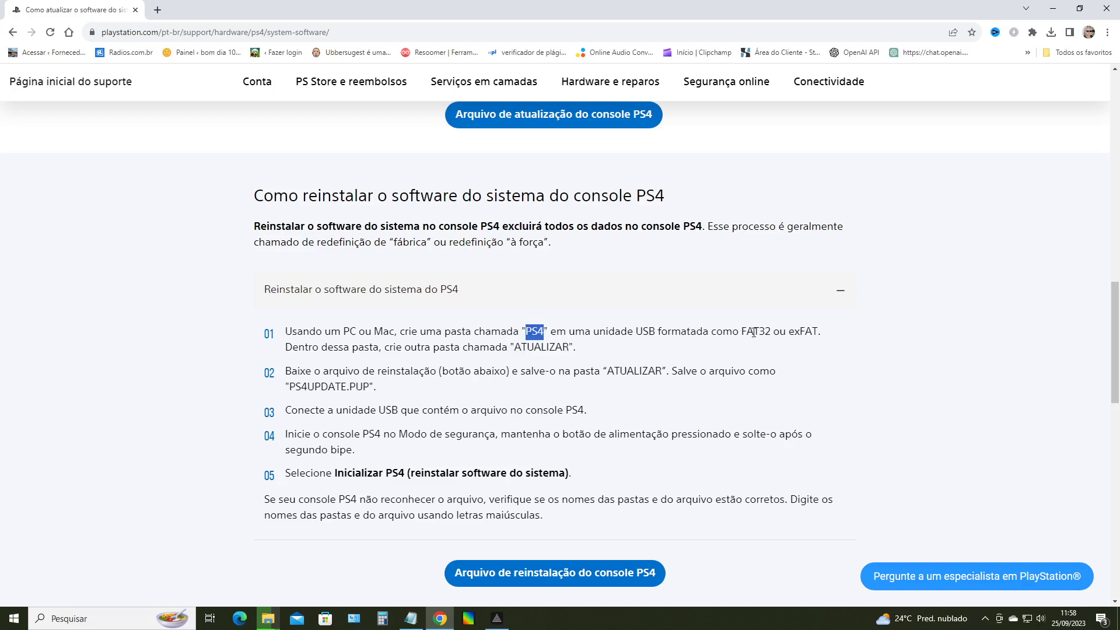
pyautogui.moveTo(741, 330); pyautogui.dragTo(771, 331)
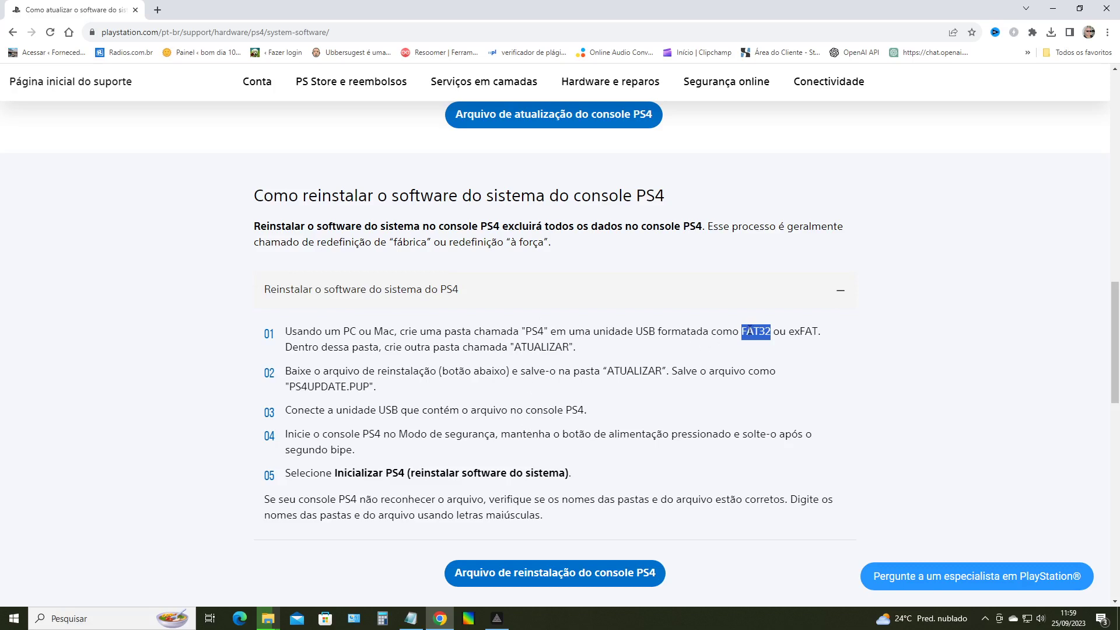
pyautogui.click(747, 328)
pyautogui.moveTo(741, 331); pyautogui.dragTo(771, 331)
pyautogui.click(687, 332)
# Switch to File Explorer and check the UPDATE and Downloads folders and the progress of the PS4UPDATE.PUP copy.
pyautogui.moveTo(271, 618)
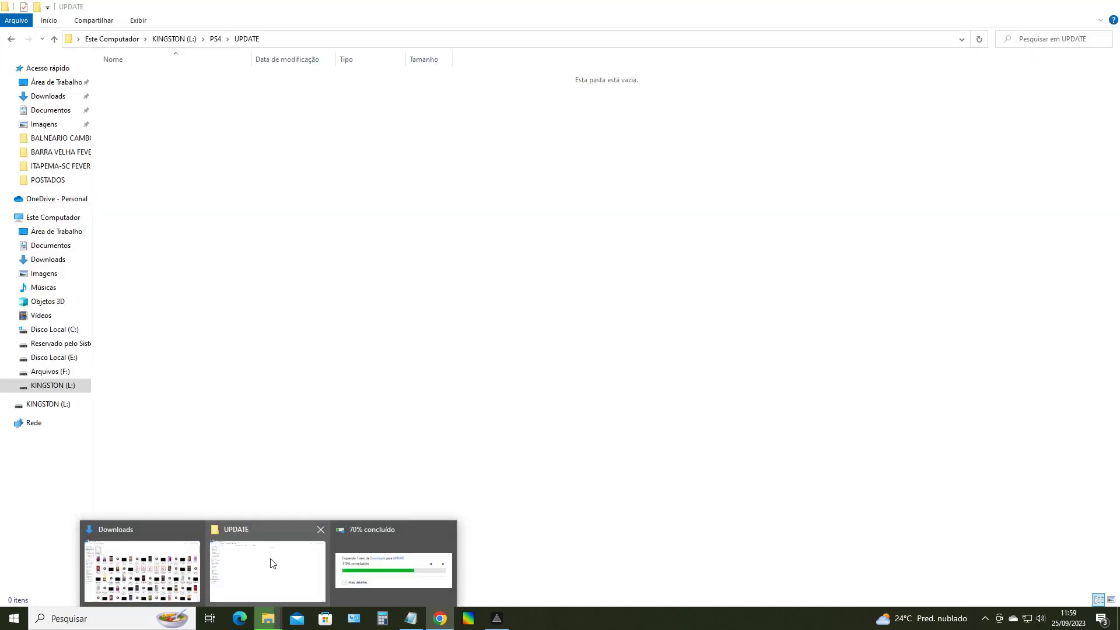
pyautogui.click(274, 572)
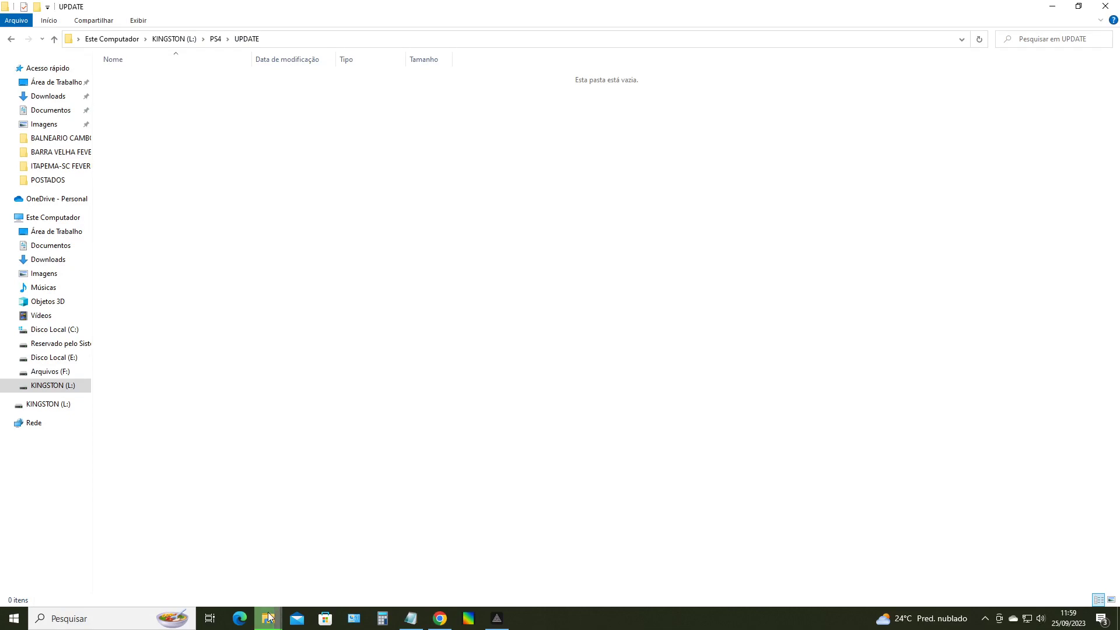
pyautogui.moveTo(268, 619)
pyautogui.click(378, 585)
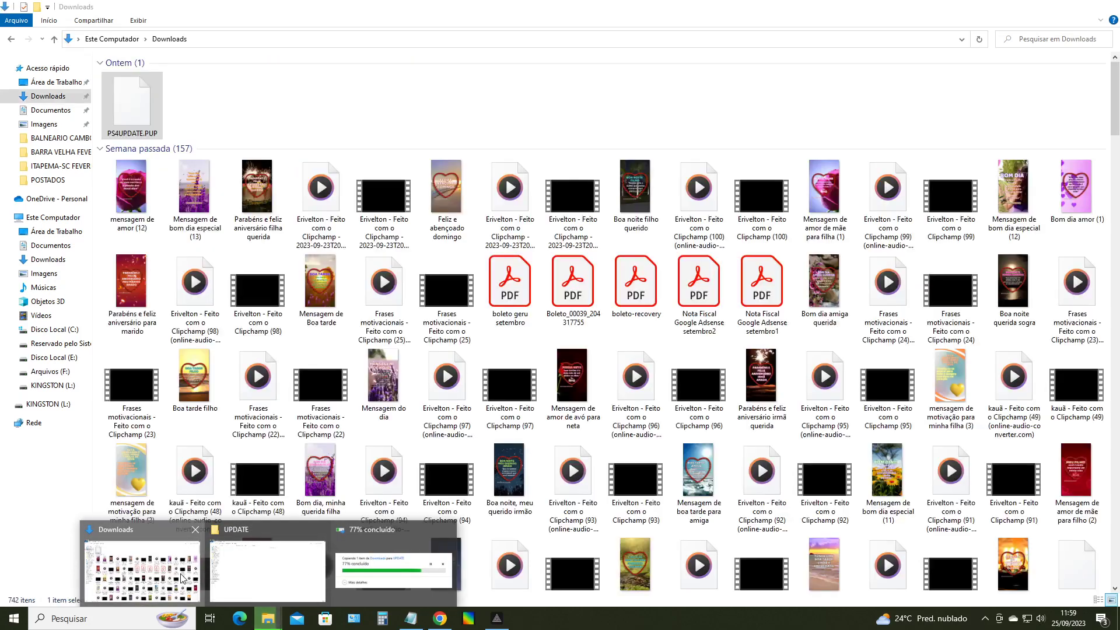
pyautogui.click(137, 560)
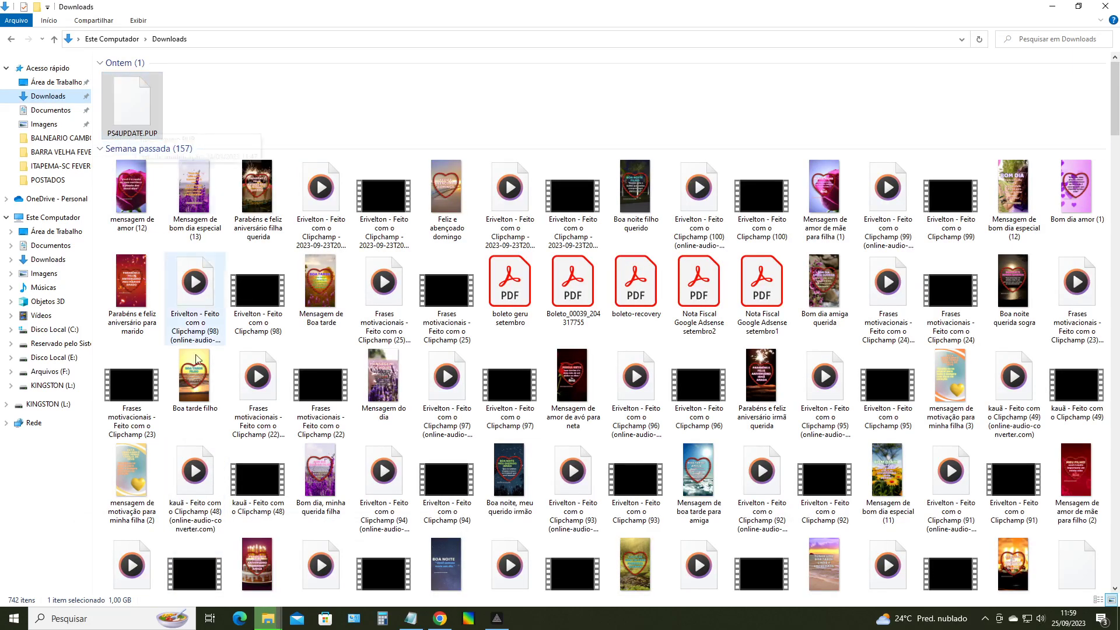
pyautogui.moveTo(275, 620)
pyautogui.click(276, 583)
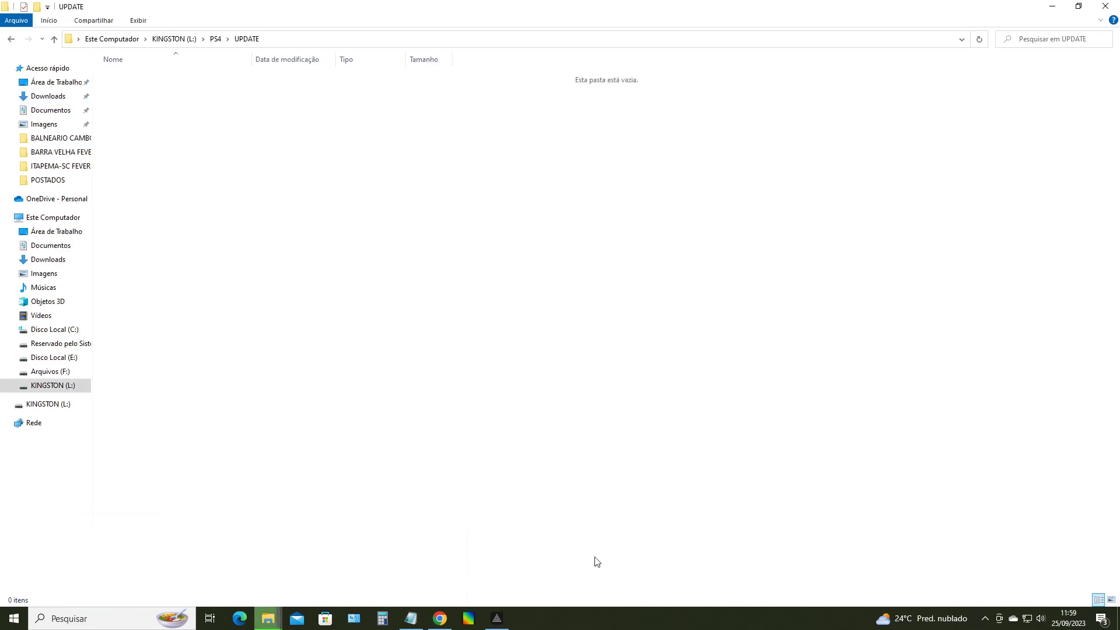
# Bring up the copy progress window and view the safe-removal options for the KINGSTON drive without ejecting it.
pyautogui.moveTo(266, 622)
pyautogui.click(362, 575)
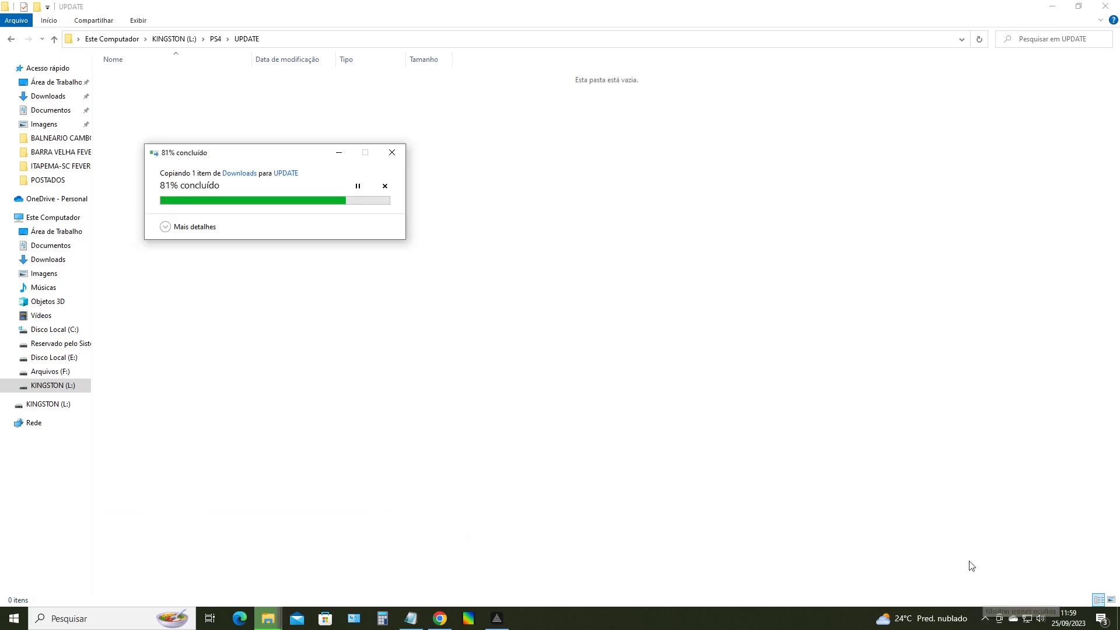
pyautogui.click(986, 623)
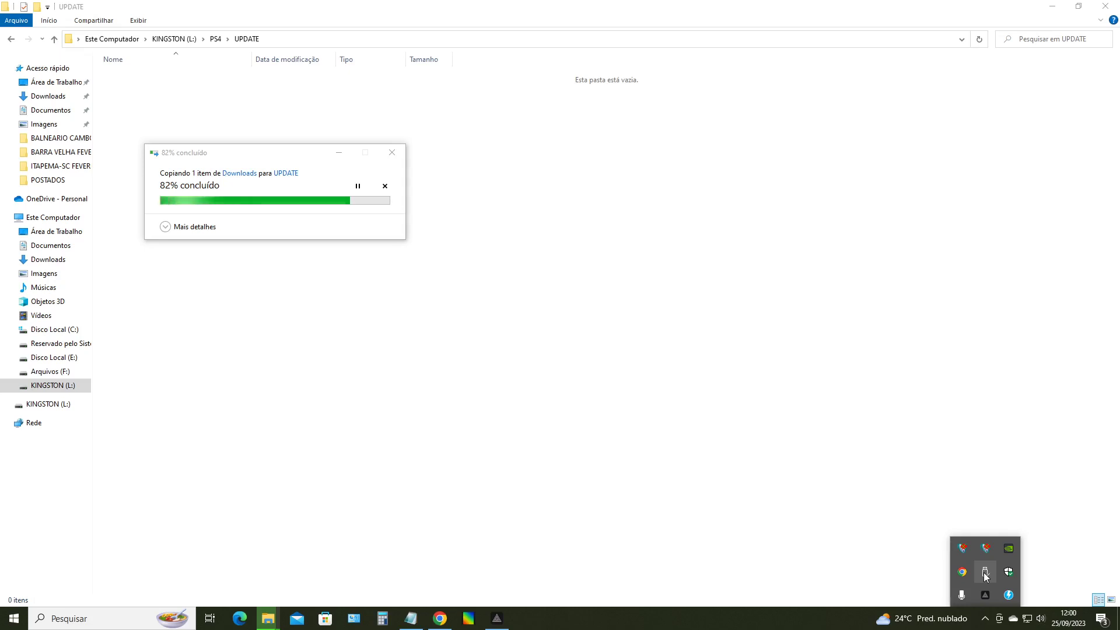
pyautogui.click(984, 572)
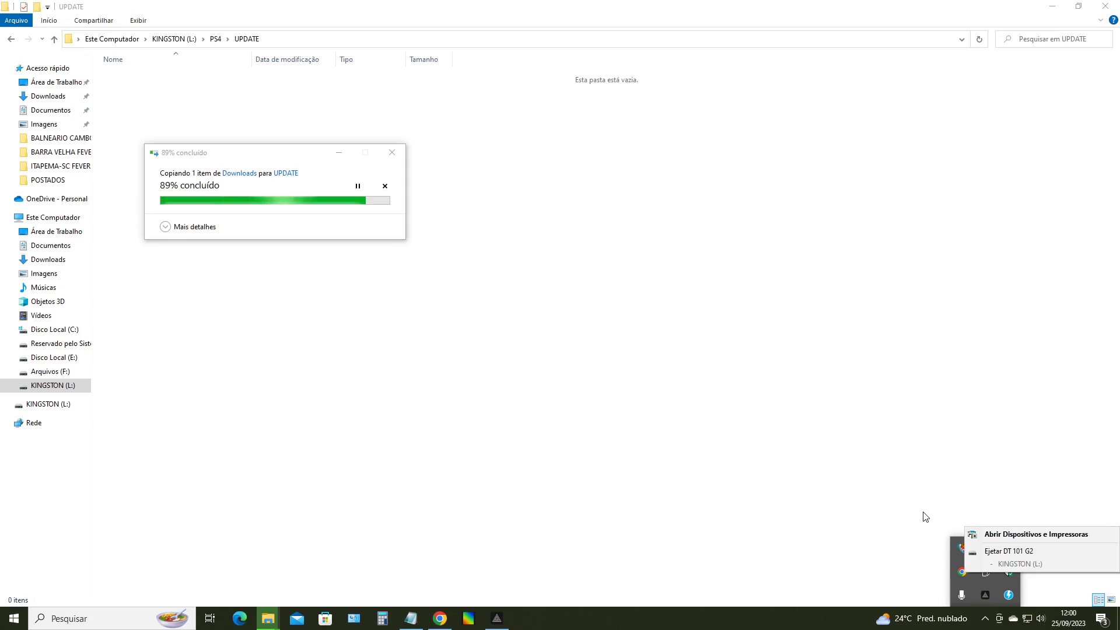
# Switch to Chrome and read instructions 03 to 05 on connecting the USB drive, starting Safe Mode and choosing Inicializar PS4 (reinstalar software do sistema).
pyautogui.click(440, 618)
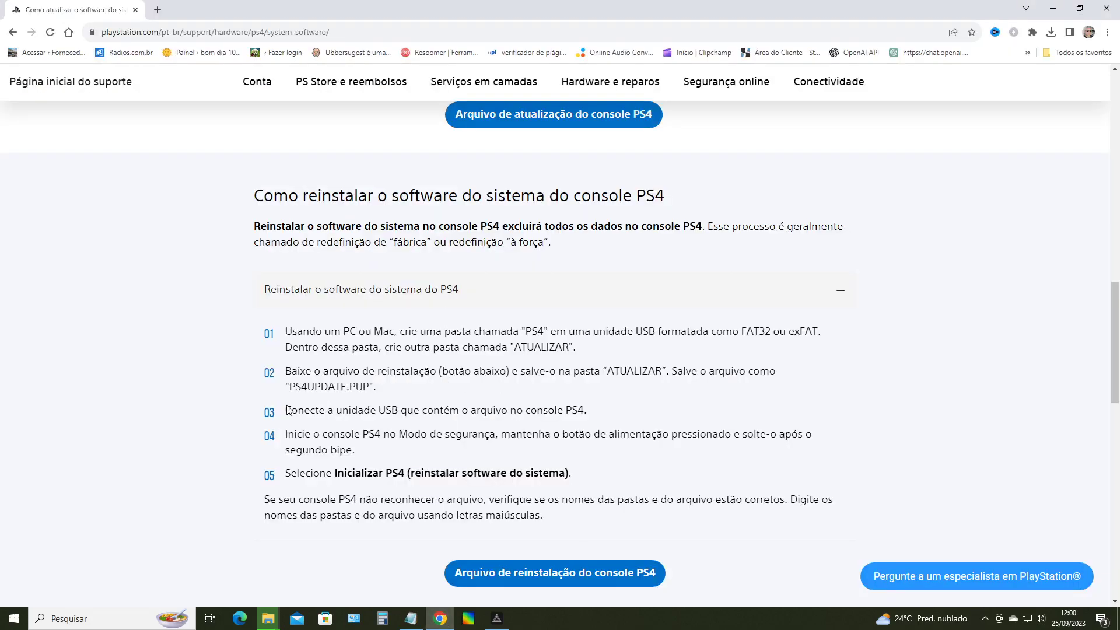
pyautogui.moveTo(290, 409); pyautogui.dragTo(814, 445)
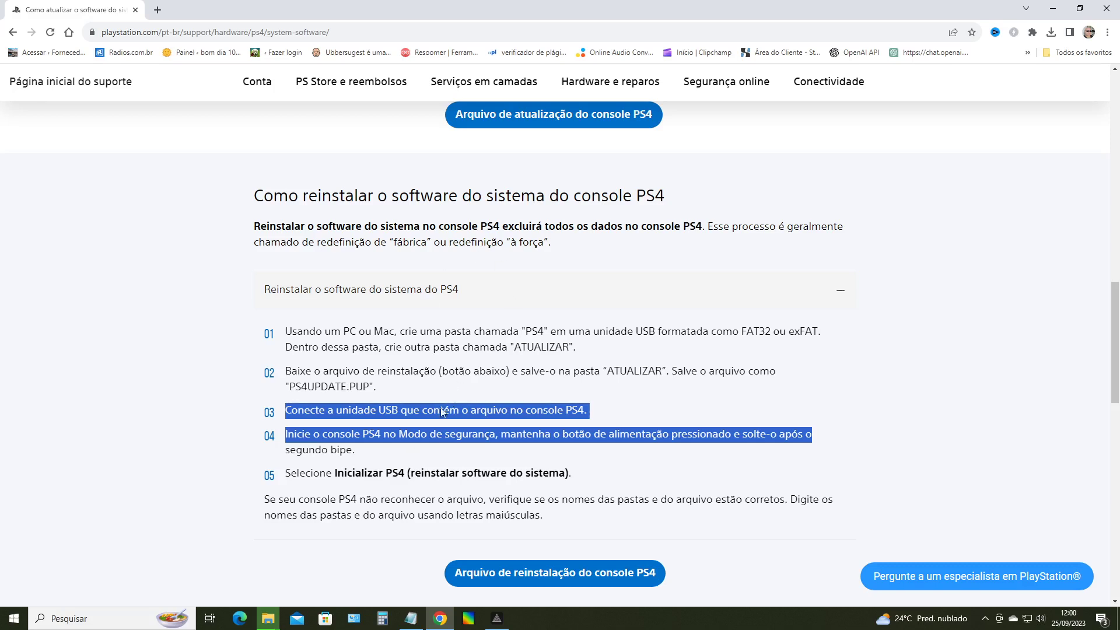
pyautogui.moveTo(334, 473); pyautogui.dragTo(575, 474)
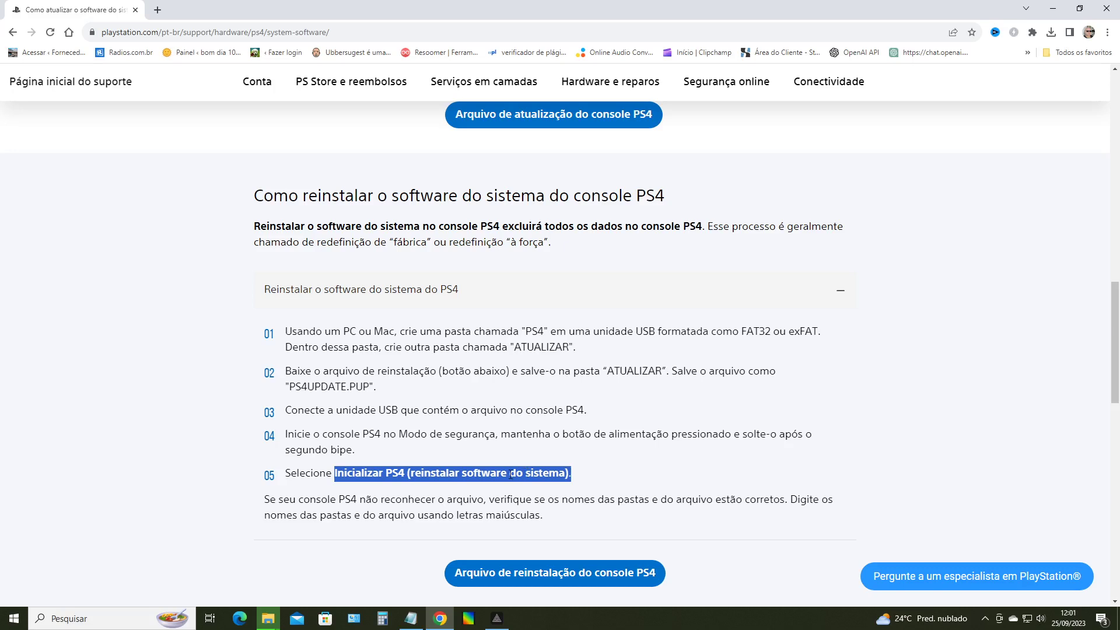
pyautogui.click(427, 476)
pyautogui.moveTo(412, 476); pyautogui.dragTo(566, 472)
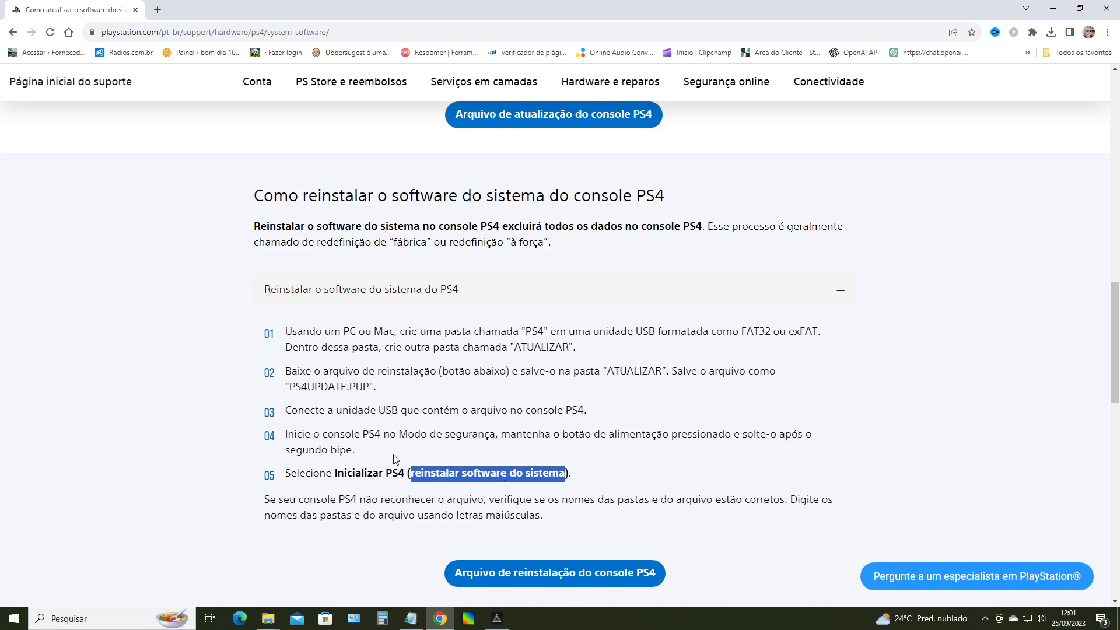
pyautogui.click(429, 477)
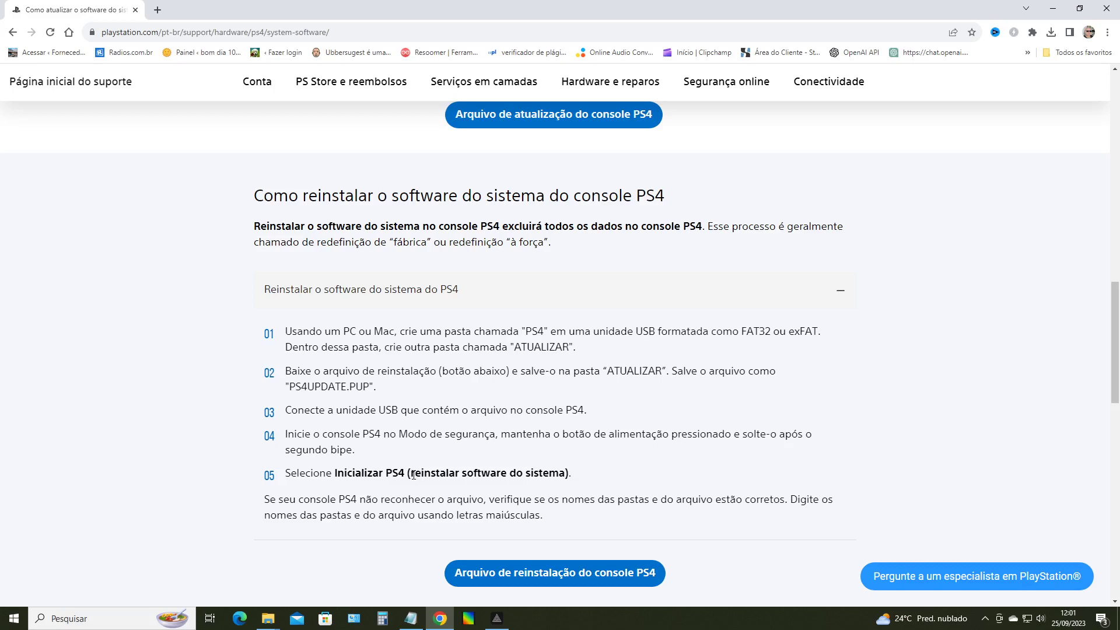
pyautogui.moveTo(410, 474); pyautogui.dragTo(565, 474)
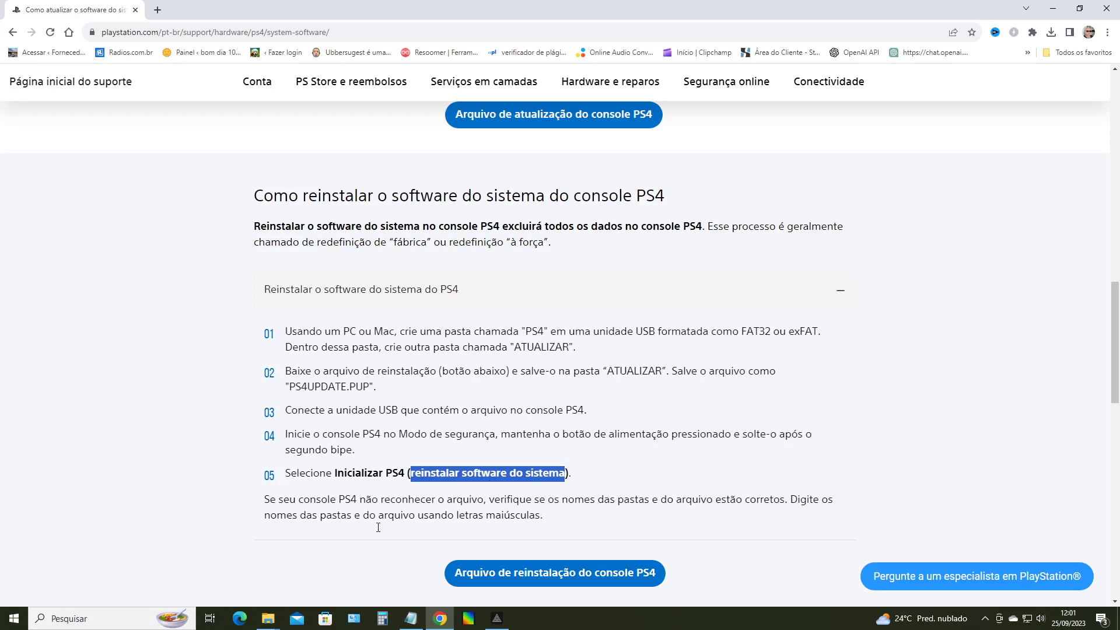
# Switch to File Explorer, check the UPDATE folder for PS4UPDATE.PUP, and go back through the KINGSTON root to Este Computador.
pyautogui.moveTo(268, 617)
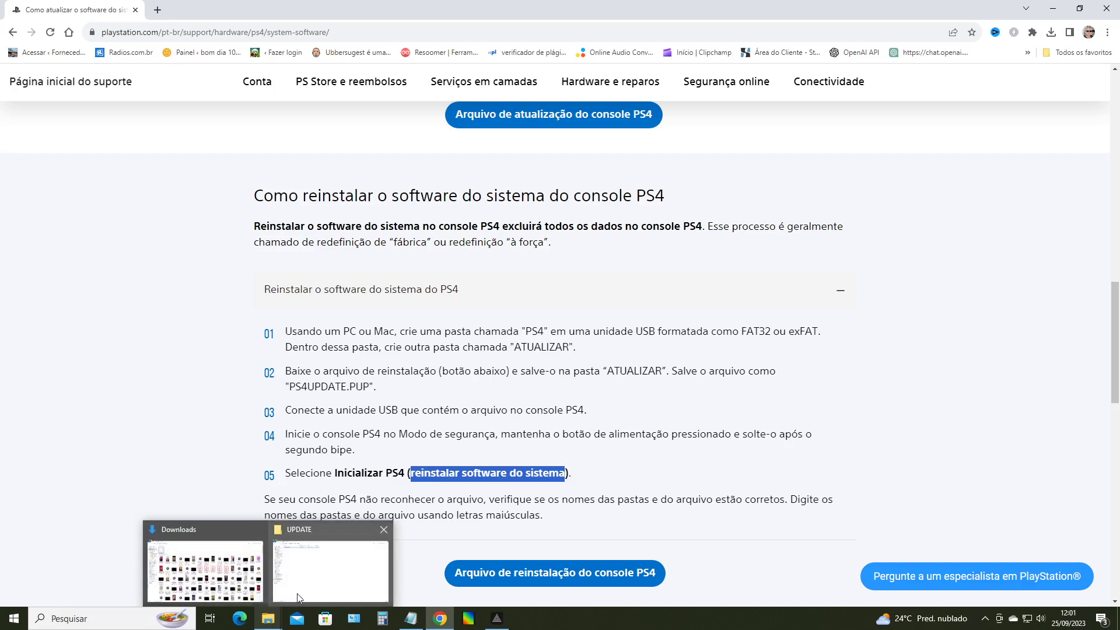
pyautogui.click(298, 599)
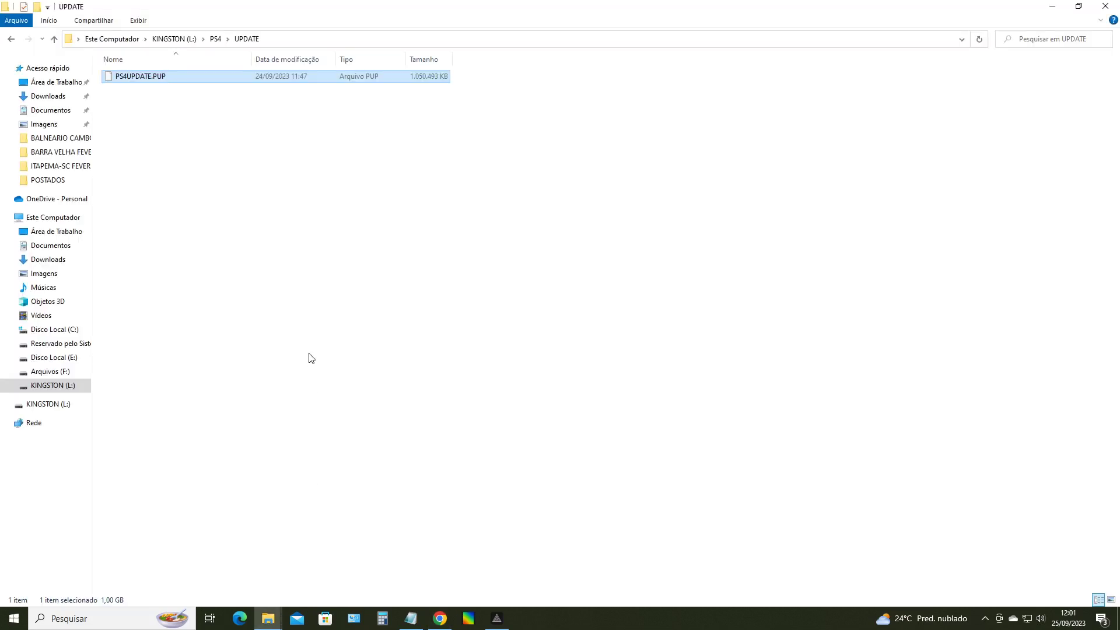
pyautogui.click(258, 231)
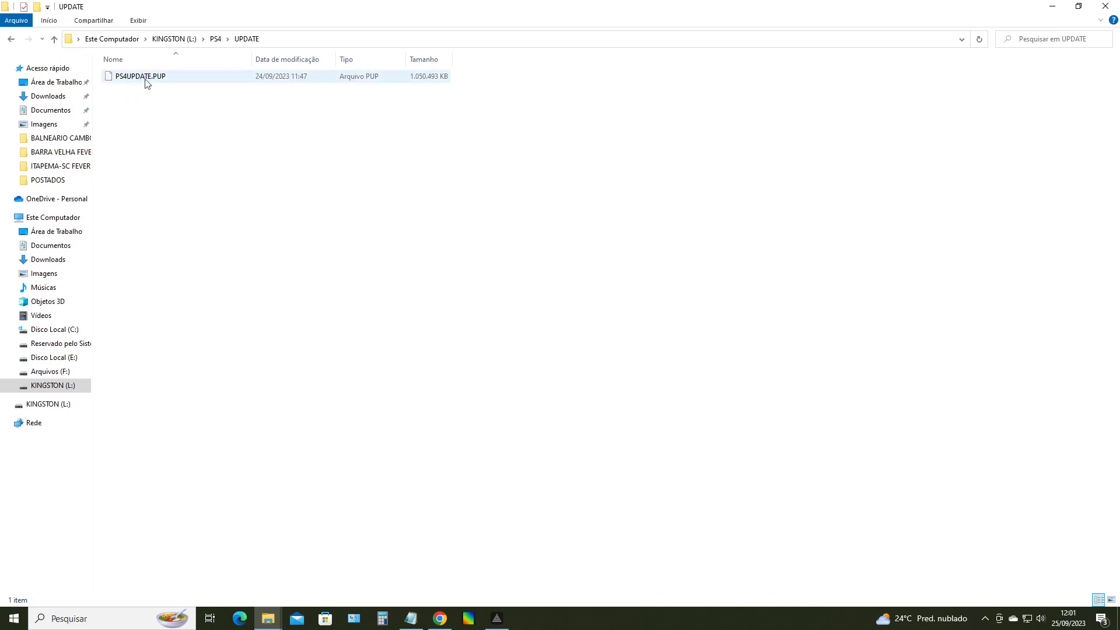
pyautogui.click(164, 38)
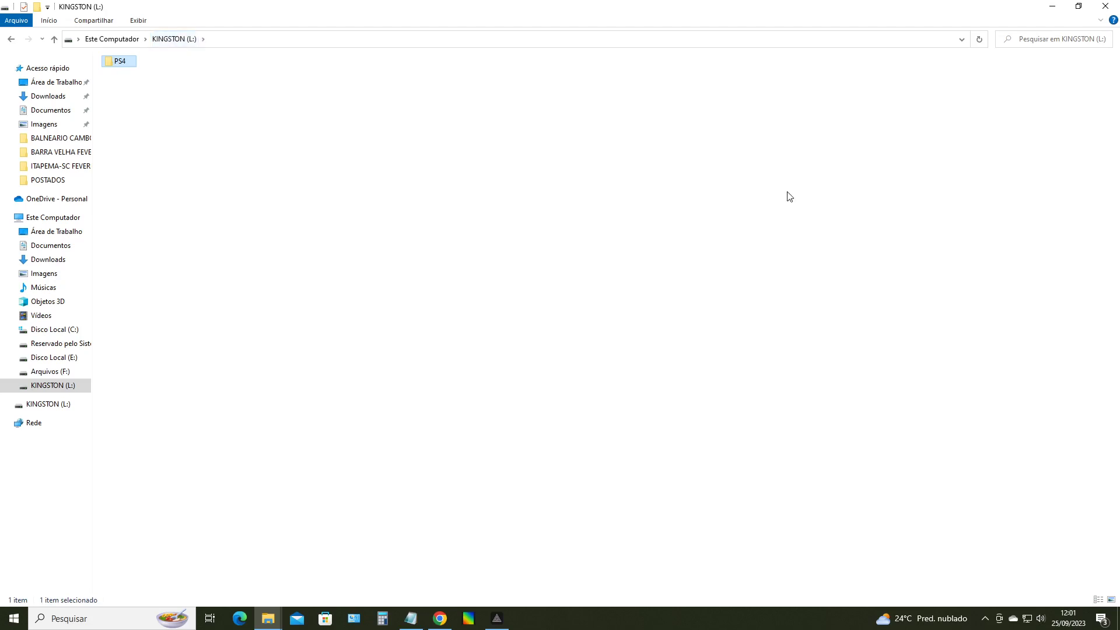
pyautogui.click(114, 39)
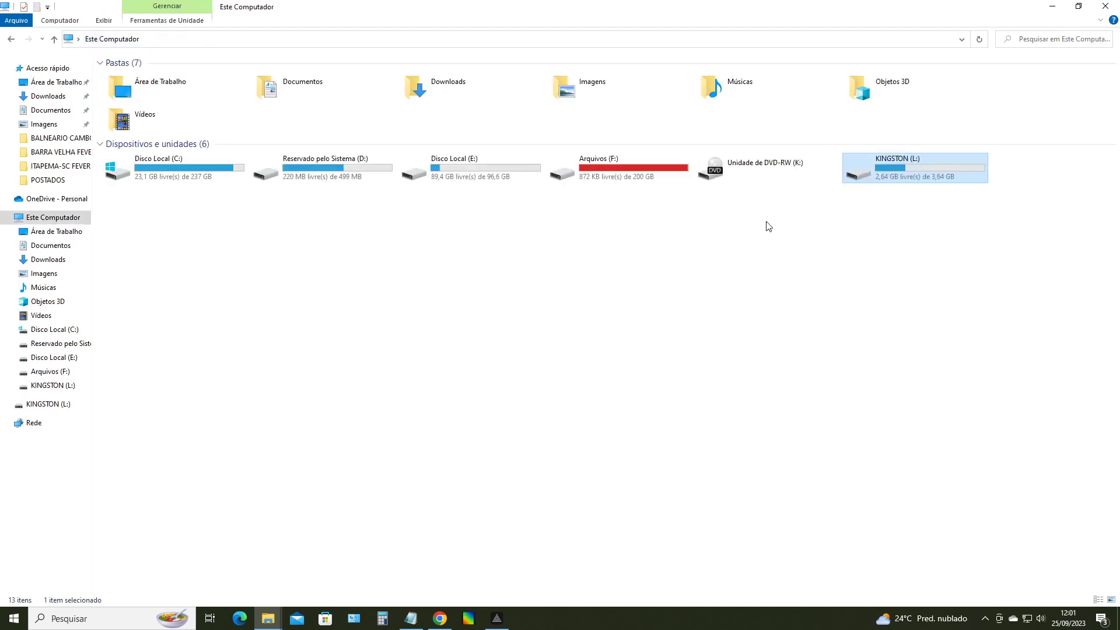
# Safely eject the KINGSTON (L:) USB drive, listed as DT 101 G2.
pyautogui.click(985, 618)
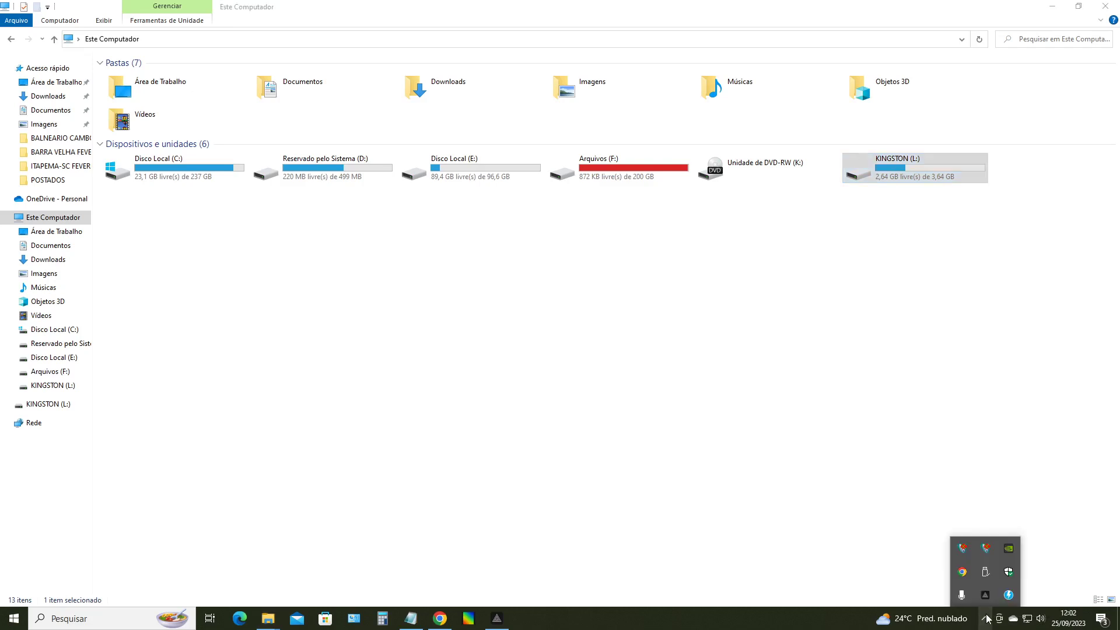
pyautogui.click(985, 572)
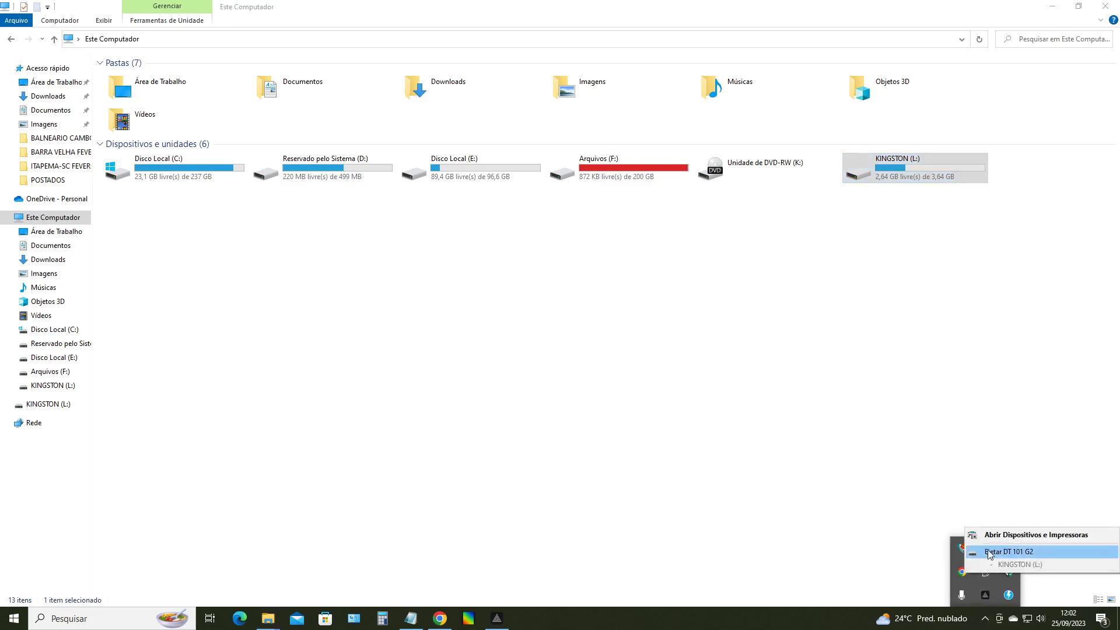
pyautogui.click(990, 551)
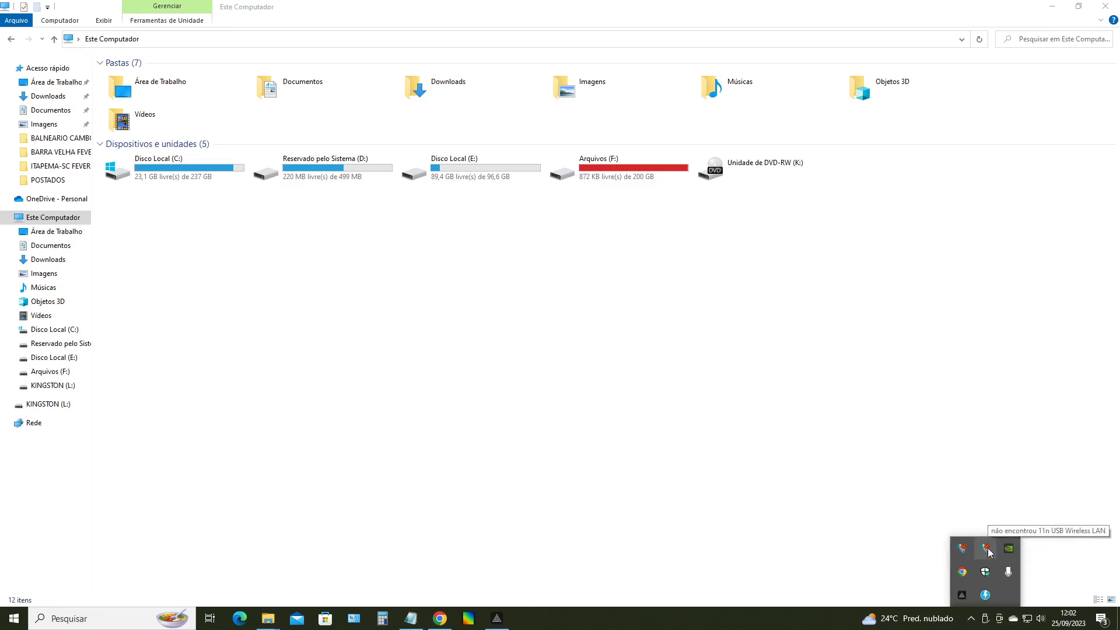